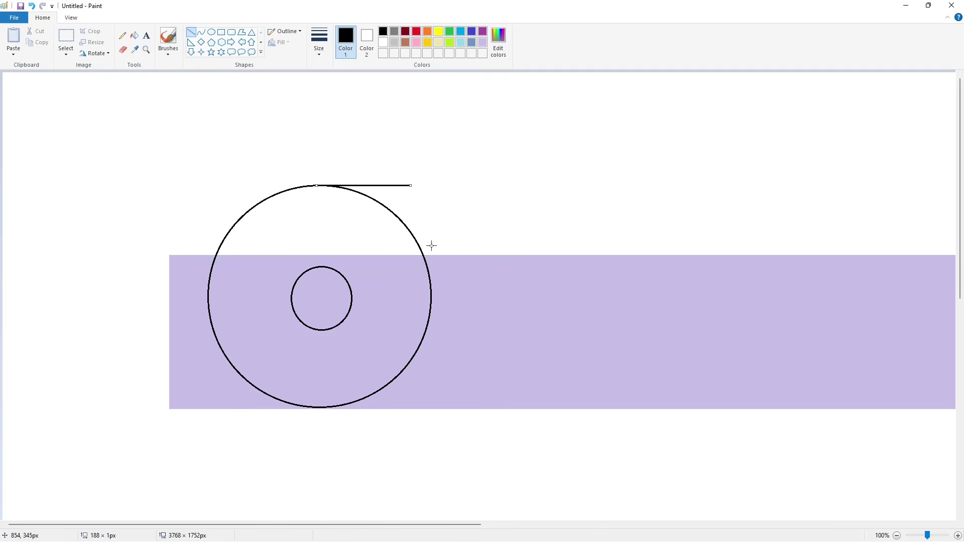
Step: Draw a black horizontal tangent line extending right from the bottom of the large circle
left_click_drag(408, 407, 411, 409)
key("Up")
key("Up")
key("Up")
Step: Draw dark red horizontal tangent lines extending right from the top and bottom of the small circle, the top one about 161 px long
left_click(405, 31)
key("Down")
key("Down")
key("Down")
key("Down")
key("Down")
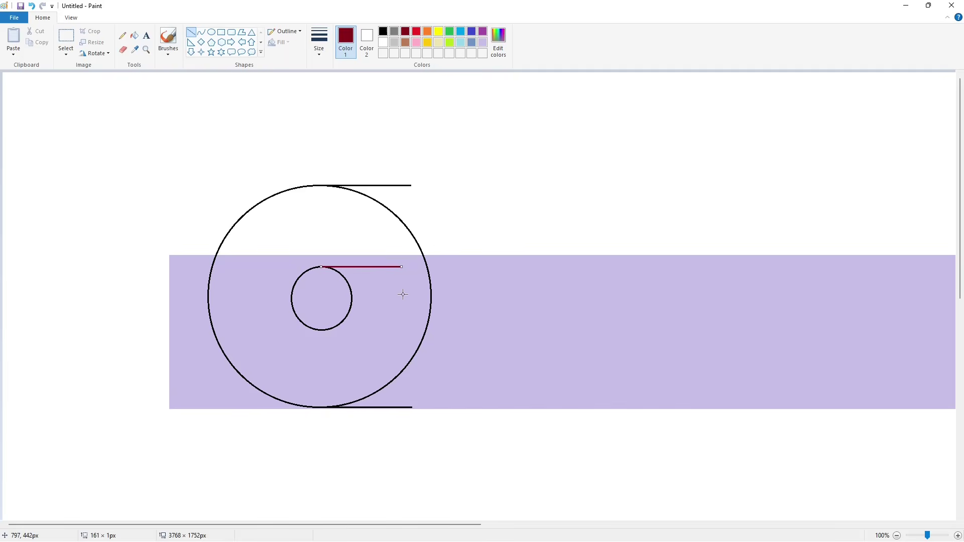
left_click_drag(325, 327, 403, 328)
key("Down")
key("Down")
key("Down")
key("Down")
key("Down")
Step: Recolor the small circle's right half lavender so that it blends into the band
left_click(482, 43)
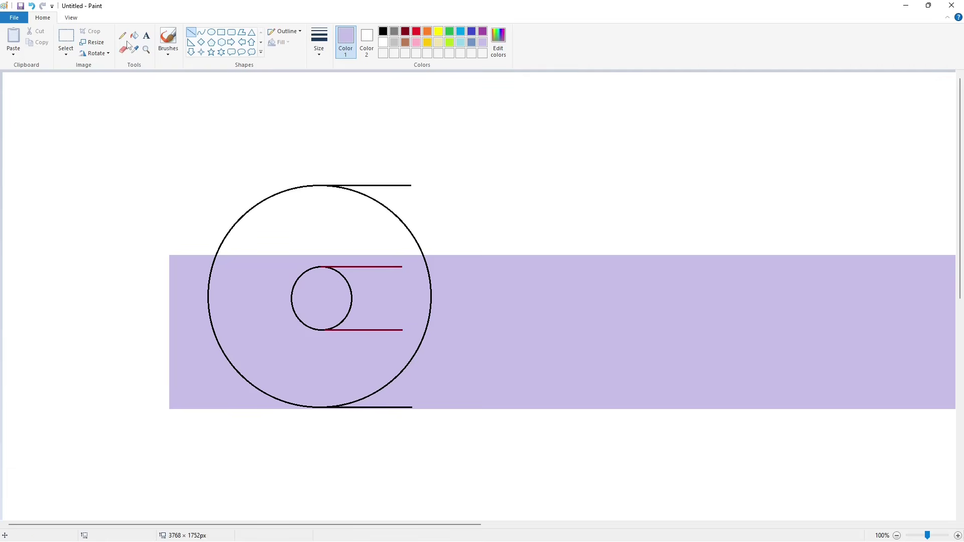
left_click(134, 35)
left_click(348, 277)
Step: Draw a dark red vertical line about 557 px long through the right part of the large circle, crossing all four tangent lines
left_click(405, 32)
left_click(191, 32)
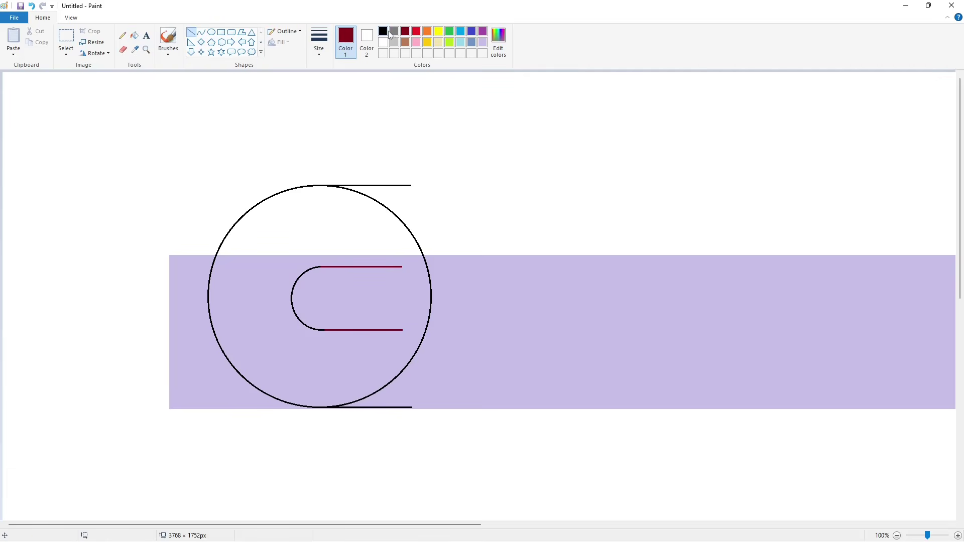
left_click(382, 32)
scroll(788, 465, "down", 1)
left_click_drag(199, 127, 200, 265)
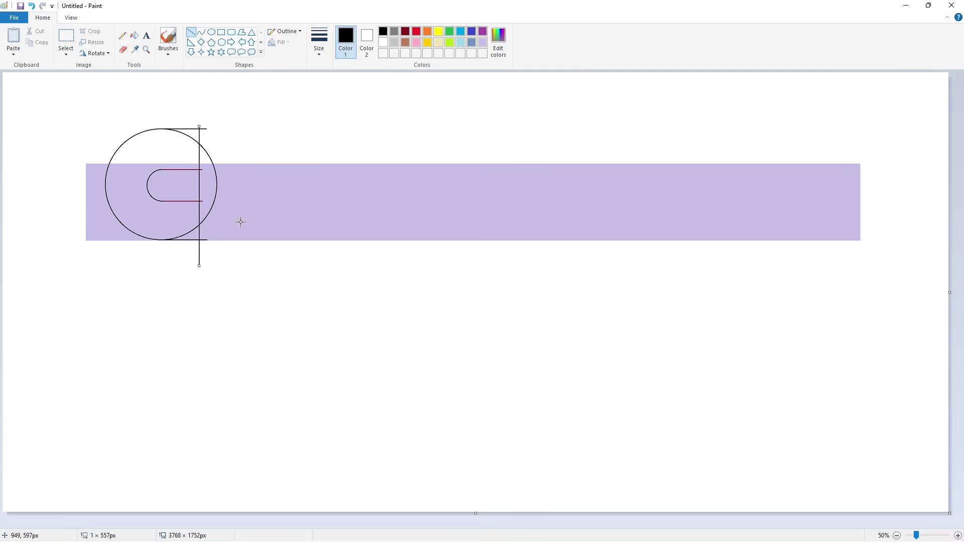
left_click(405, 34)
scroll(923, 518, "up", 1)
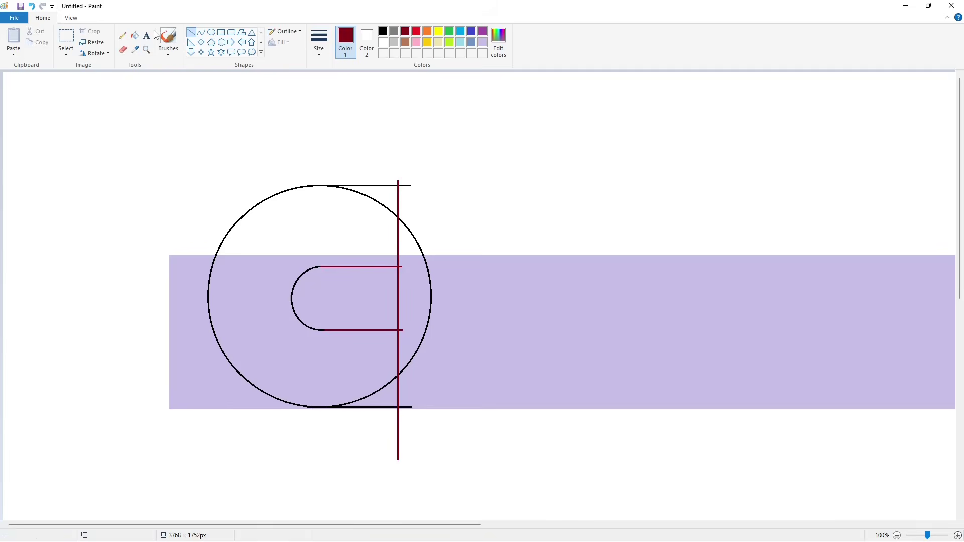
Step: Recolor the large circle's arc beyond the vertical line lavender and fill the C-shaped body black
left_click(134, 36)
left_click(483, 43)
left_click(431, 284)
left_click(383, 31)
left_click(331, 221)
left_click(395, 340)
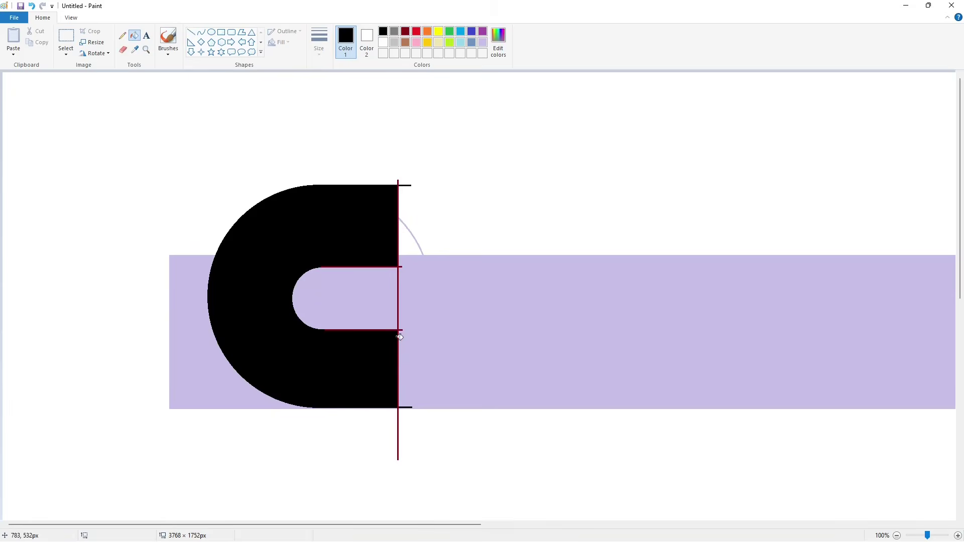
Step: Blend the tangent line stubs beyond the C's arms into the background and recolor the dark red guides black
left_click(383, 42)
left_click(482, 42)
left_click(383, 32)
left_click(397, 256)
Step: Draw a short white horizontal line in the second thickness across the vertical guide just above the C
left_click(191, 31)
left_click(319, 40)
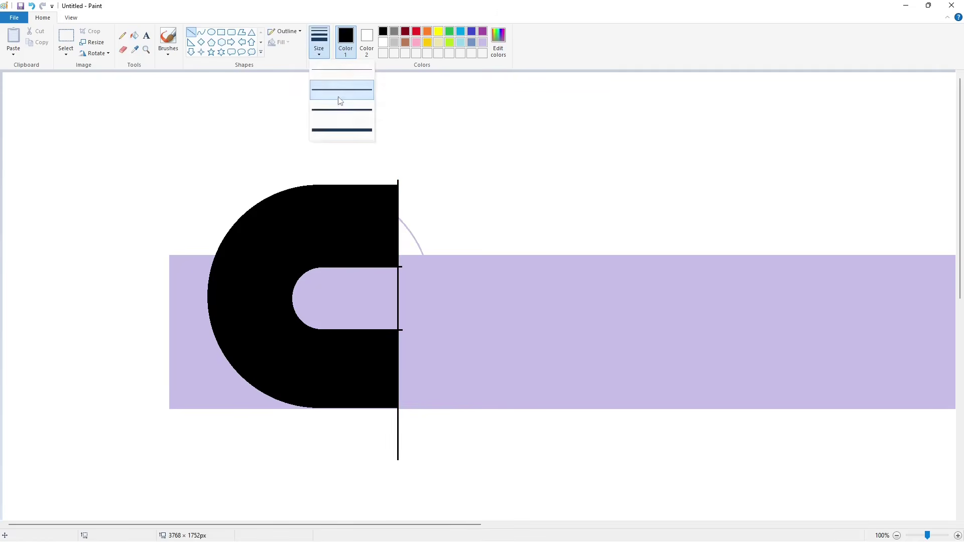
left_click(338, 99)
left_click_drag(388, 181, 418, 181)
left_click(383, 42)
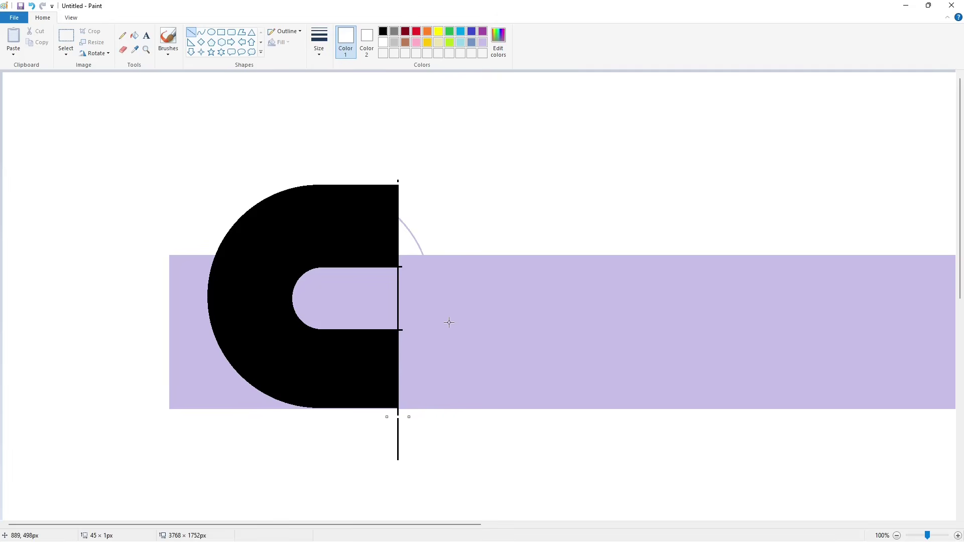
Step: Color the short line, about 45 px wide, across the guide below the C lavender and move it up to the C's lower edge
left_click(483, 42)
key("Up")
key("Up")
key("Up")
key("Up")
key("Up")
key("Up")
key("Up")
key("Up")
key("Up")
key("Up")
key("Up")
key("Up")
key("Up")
key("Up")
key("Up")
left_click(469, 269)
Step: Remove the rest of the vertical guide, using white above and below the C and lavender inside its opening
left_click(383, 42)
left_click_drag(392, 180, 400, 180)
left_click(138, 37)
left_click(187, 338)
key("ctrl+z")
left_click(482, 42)
left_click(398, 301)
left_click(385, 42)
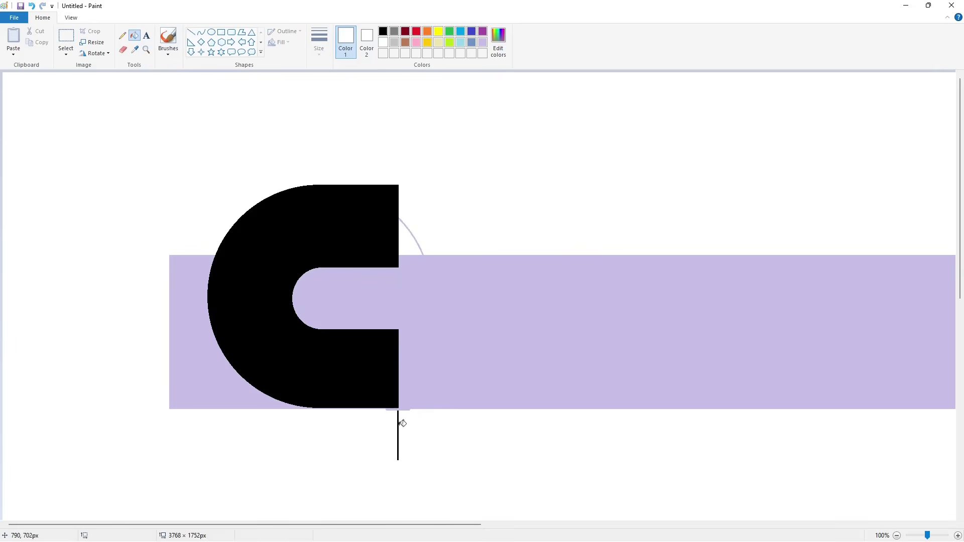
left_click(398, 424)
Step: Draw a black circle outline in the second thickness right of the C, spanning the lavender band's height
left_click(896, 535)
left_click(212, 32)
left_click(319, 44)
left_click(337, 91)
left_click(383, 31)
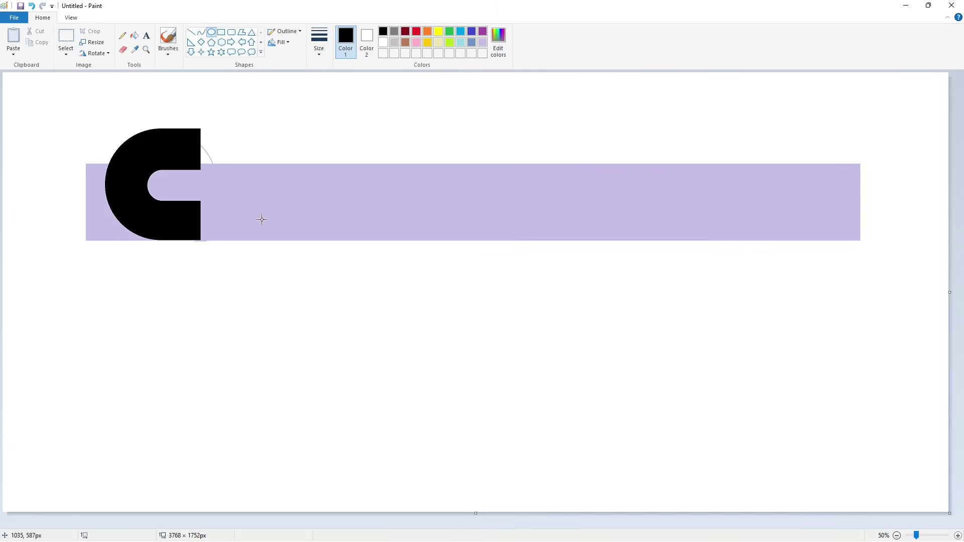
mouse_move(219, 170)
left_mouse_down()
mouse_move(276, 230)
mouse_move(251, 197)
left_mouse_up()
left_click_drag(247, 225, 247, 240)
mouse_move(262, 221)
left_mouse_down()
mouse_move(252, 221)
mouse_move(284, 204)
left_mouse_up()
Step: Draw two black vertical lines for the a's stem, one through the circle's right part and one just beyond it
left_click(191, 32)
left_click_drag(262, 162, 262, 250)
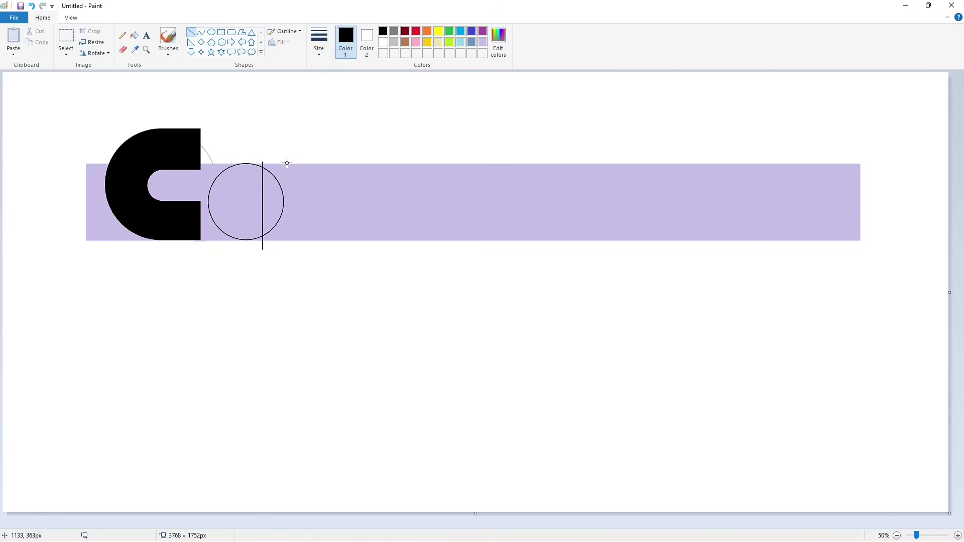
left_click_drag(286, 163, 287, 258)
Step: Draw a small dark red circle at the center of the a's outer circle, touching the stem's left line
left_click(405, 31)
mouse_move(262, 214)
left_mouse_down()
mouse_move(234, 189)
mouse_move(261, 224)
left_mouse_up()
key("ctrl+z")
left_click(212, 31)
left_click_drag(251, 222, 247, 218)
left_click_drag(260, 201, 263, 202)
left_click(343, 231)
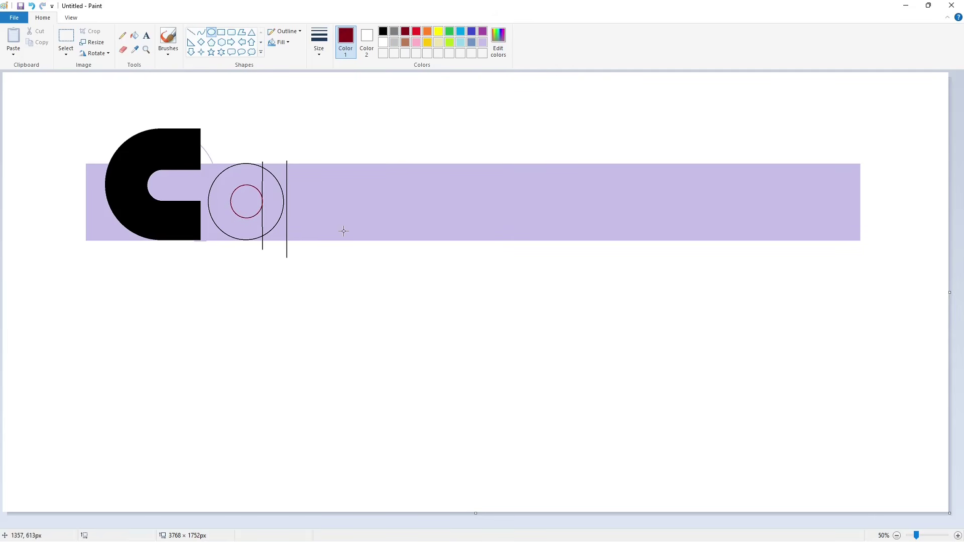
Step: Fill the ring and stem of the a black, leaving its inner circle open
left_click(957, 535)
scroll(680, 459, "down", 3)
left_click(134, 36)
left_click(383, 31)
left_click(484, 213)
left_click(481, 42)
left_click(480, 216)
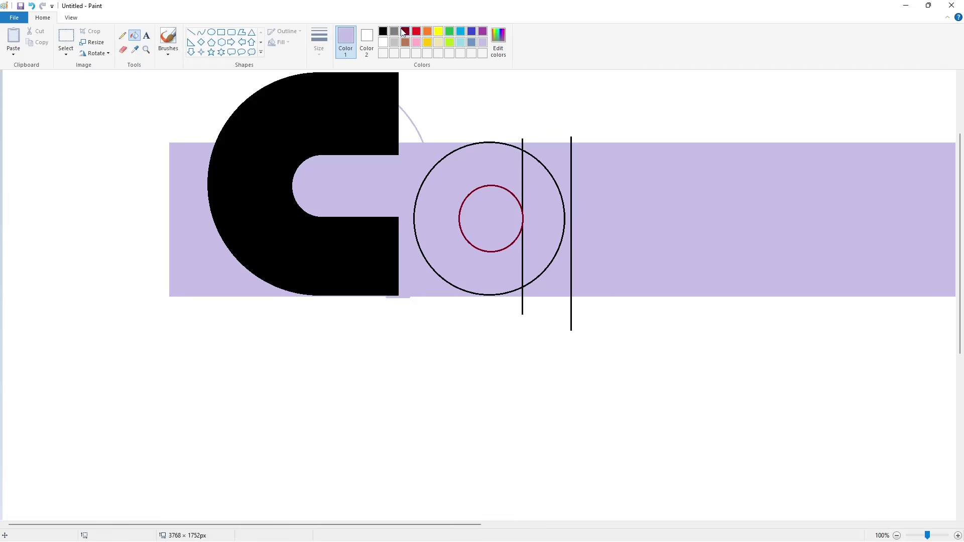
left_click(383, 31)
left_click(497, 171)
left_click(530, 215)
left_click(557, 154)
left_click(521, 206)
Step: Fill the lavender background around the C and the inside of the a's inner circle white
left_click(383, 43)
left_click(416, 163)
left_click(496, 214)
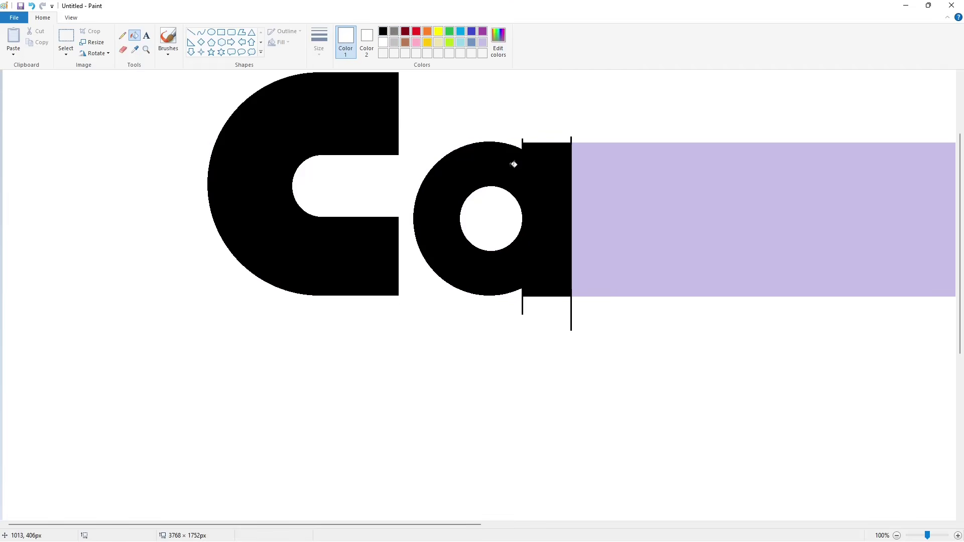
Step: Cut the a's stem guides with white horizontal lines about 129 px long above and below the band, and fill the leftover stubs white
left_click(191, 32)
left_click_drag(516, 141, 580, 141)
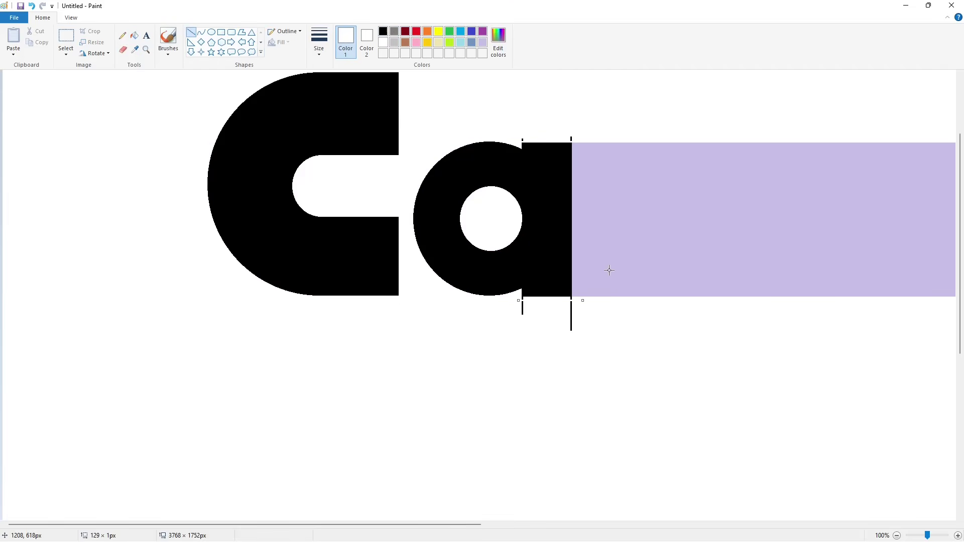
left_click(134, 35)
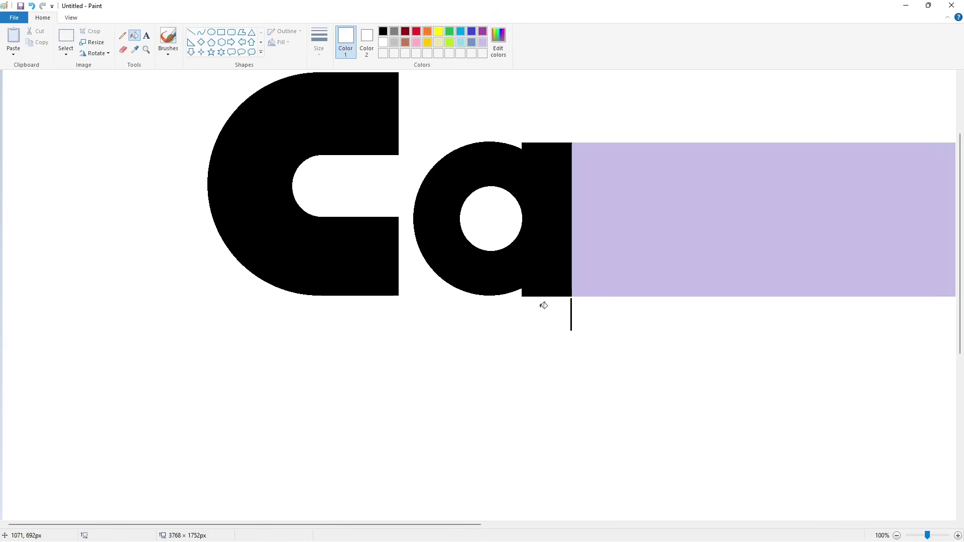
Step: Draw two black vertical lines for the r's stem just right of the a, extending beyond the lavender band
scroll(876, 472, "down", 1, "ctrl")
left_click(191, 32)
left_click(382, 31)
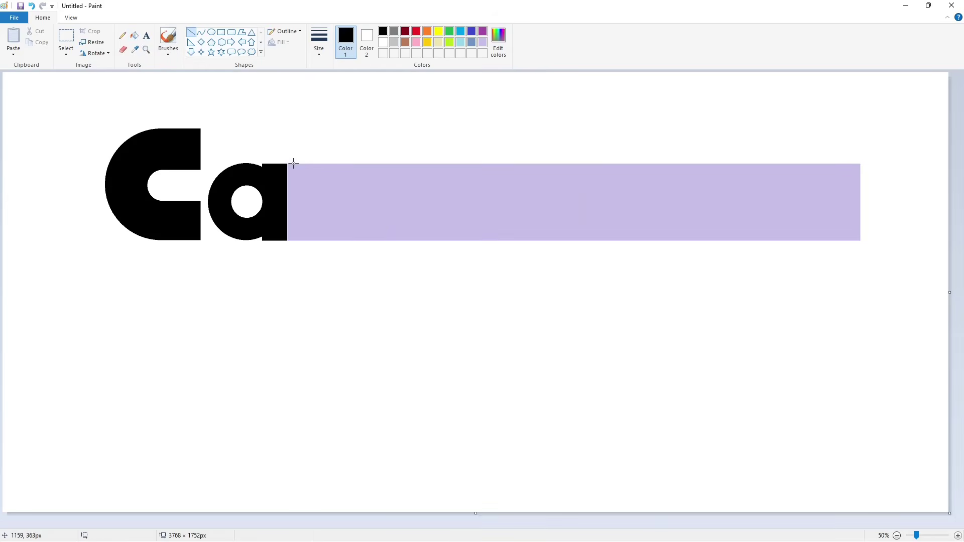
mouse_move(293, 157)
left_mouse_down()
mouse_move(294, 264)
mouse_move(318, 257)
left_mouse_up()
Step: Outline the r's arm with an upper and a lower curve joined by a short vertical line at its right end
left_click(201, 32)
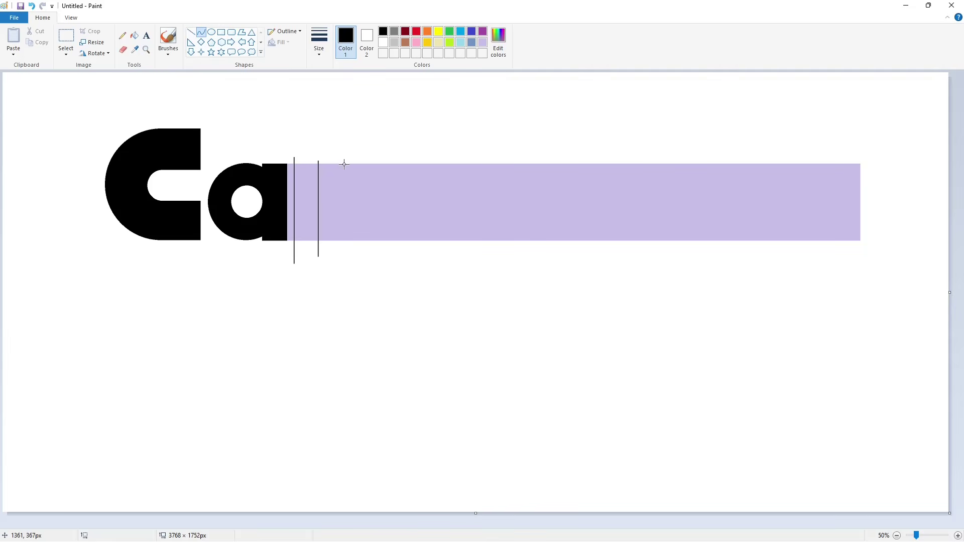
left_click_drag(343, 162, 316, 182)
mouse_move(330, 172)
left_mouse_down()
mouse_move(343, 196)
mouse_move(322, 200)
left_mouse_up()
left_click(191, 31)
left_click(380, 181)
left_click(201, 33)
Step: Fill the stem and curved arm of the r black
left_click(957, 535)
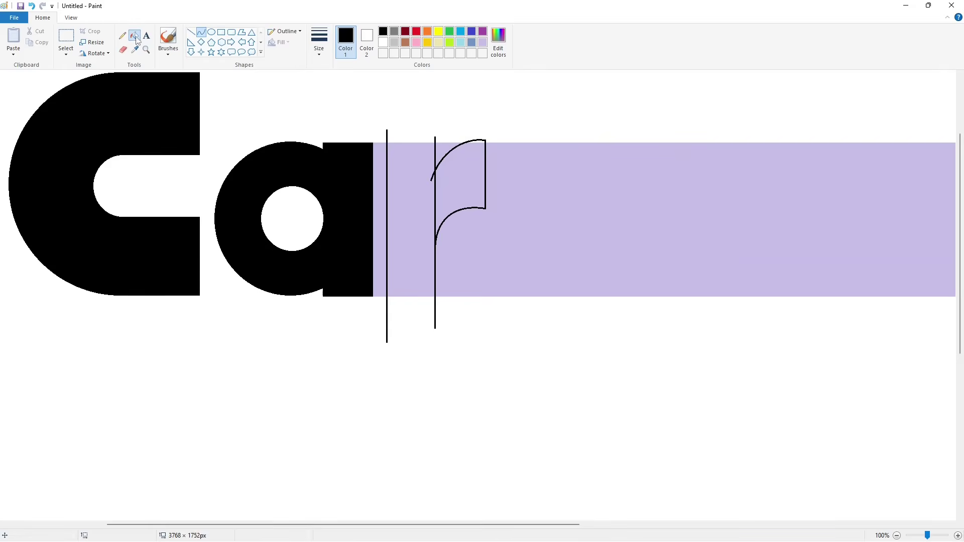
left_click(134, 35)
left_click(411, 183)
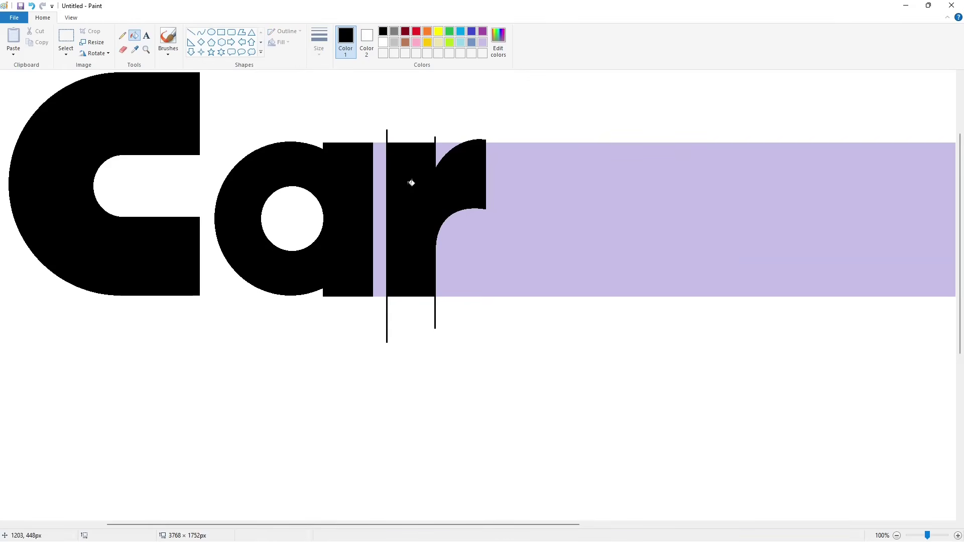
Step: Cut the r's guides with white horizontal lines above and below the stem, and fill the stubs and the gap beside the a white
left_click(191, 32)
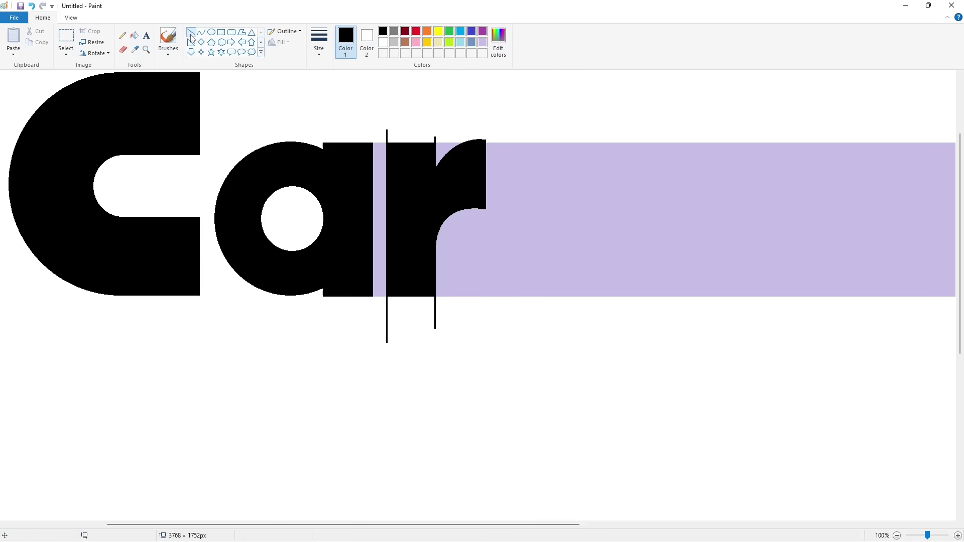
left_click_drag(371, 140, 442, 141)
left_click(383, 42)
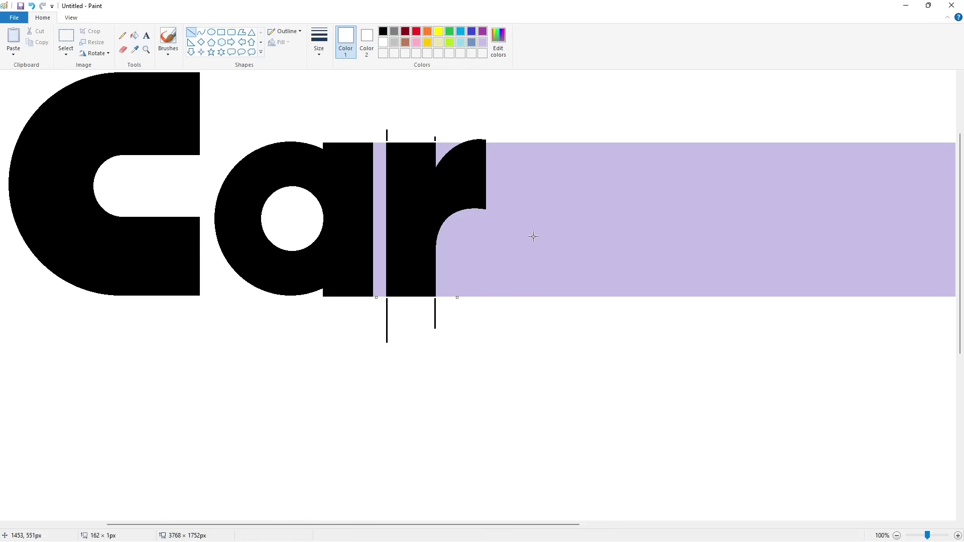
left_click(135, 36)
left_click(436, 141)
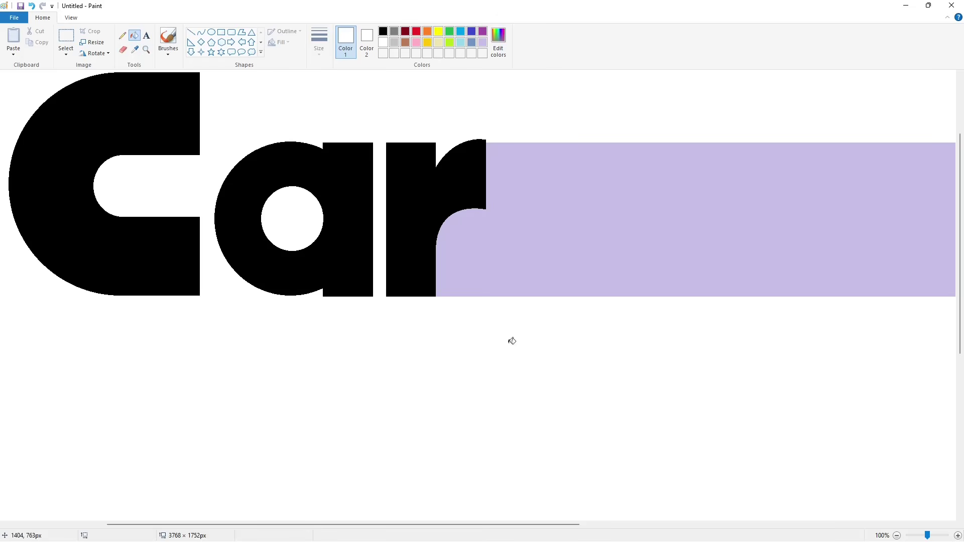
Step: Draw a long horizontal rectangle above the lowercase letters, level with the top of the C, and fill it black
scroll(512, 341, "down", 1, "ctrl")
left_click(222, 33)
left_click(383, 31)
left_click_drag(206, 126, 543, 156)
mouse_move(374, 126)
left_mouse_down()
mouse_move(379, 158)
mouse_move(333, 252)
mouse_move(349, 272)
left_mouse_up()
left_click(595, 143)
left_click(134, 35)
left_click(281, 143)
Step: Complete the T's stem below the long bar with a vertical line about 413 px long right of the r, and fill it black
left_click(191, 32)
left_click(373, 222)
left_click_drag(374, 153, 374, 258)
left_click_drag(374, 226, 378, 224)
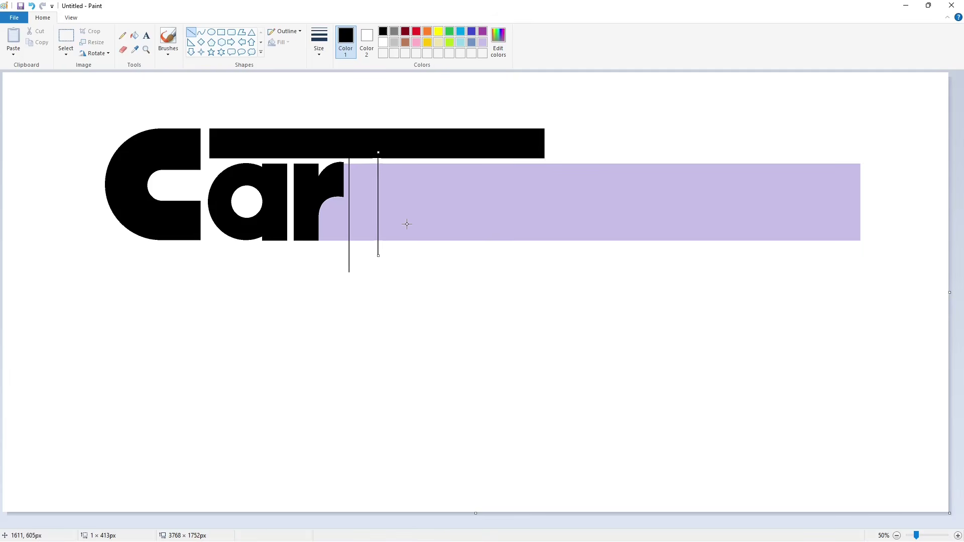
left_click(407, 223)
left_click(134, 35)
left_click(364, 161)
left_click(364, 181)
Step: Draw a black curve below the bar's left end that follows the upper-left rounding of the a
left_click(201, 32)
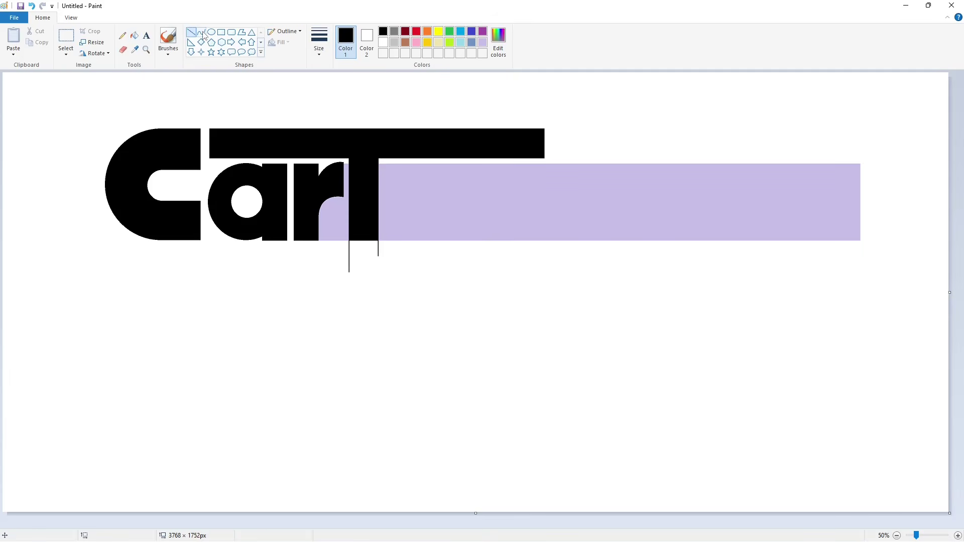
left_click_drag(216, 170, 244, 158)
left_click(226, 160)
left_click(226, 160)
left_click(282, 156)
key("ctrl+z")
left_click(221, 159)
Step: Draw a dark red vertical line down from the bar's left end to close the corner above the a
left_click(191, 32)
left_click(958, 535)
scroll(428, 170, "down", 2)
left_click_drag(430, 155, 418, 159)
left_click(440, 107)
left_click(405, 31)
Step: Fill the corner below the bar's left end and its vertical edge line black
left_click(134, 36)
left_click(382, 31)
left_click(422, 146)
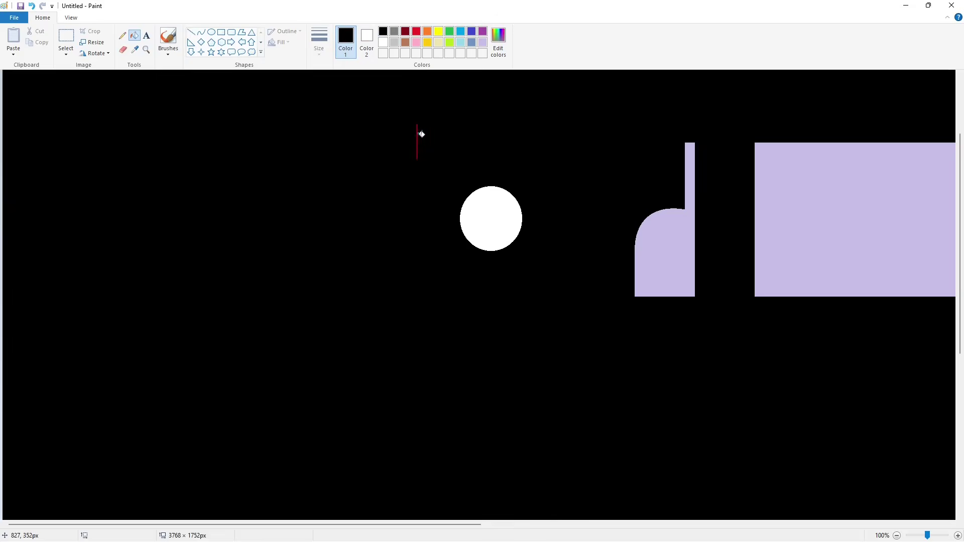
key("ctrl+z")
left_click(383, 32)
left_click(417, 141)
Step: Trim the bottom of the bar's left corner with a short white horizontal line between the C and the a
left_click(383, 42)
left_click(191, 32)
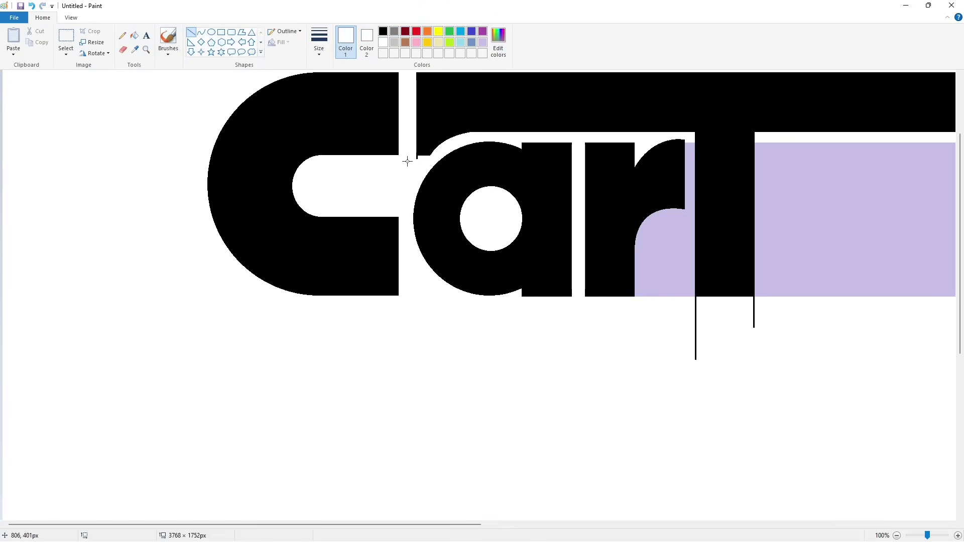
left_click_drag(386, 150, 441, 151)
scroll(452, 155, "up", 3)
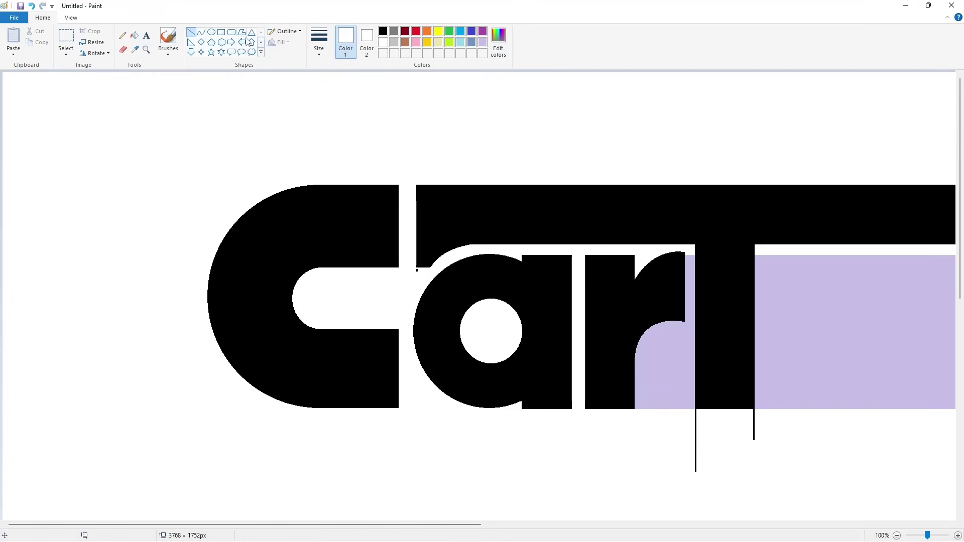
Step: Trim the top edge of the C and the T's bar with a long straight white horizontal line, and clear the speck below the bar
left_click(319, 42)
left_click(343, 133)
left_click_drag(300, 170, 963, 170)
key("Down")
key("Down")
key("Down")
key("Down")
key("Down")
key("Down")
key("Down")
key("Down")
key("Down")
key("Down")
key("Down")
key("Down")
key("Down")
key("Down")
key("Down")
key("Down")
key("Down")
key("Down")
key("Down")
key("Down")
key("Up")
key("Up")
key("Down")
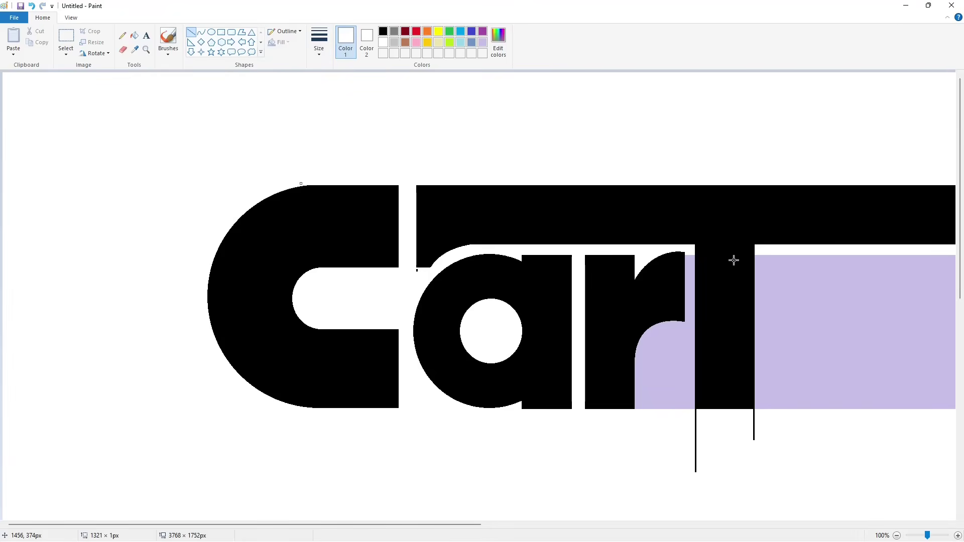
left_click(134, 35)
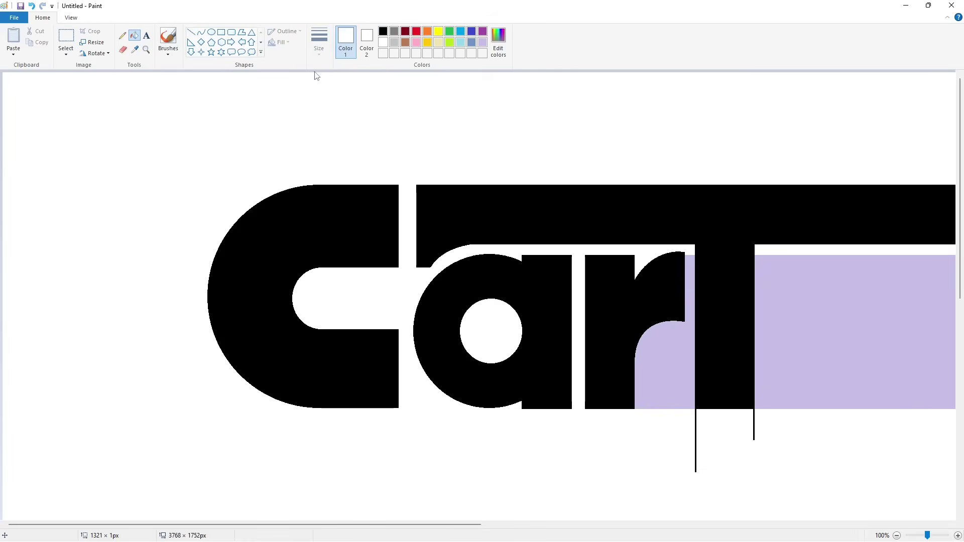
Step: Smooth the bar's lower edge above the a with a short black line about 149 × 8 px where the curve meets it
left_click(191, 33)
left_click(383, 31)
left_click_drag(455, 240, 529, 236)
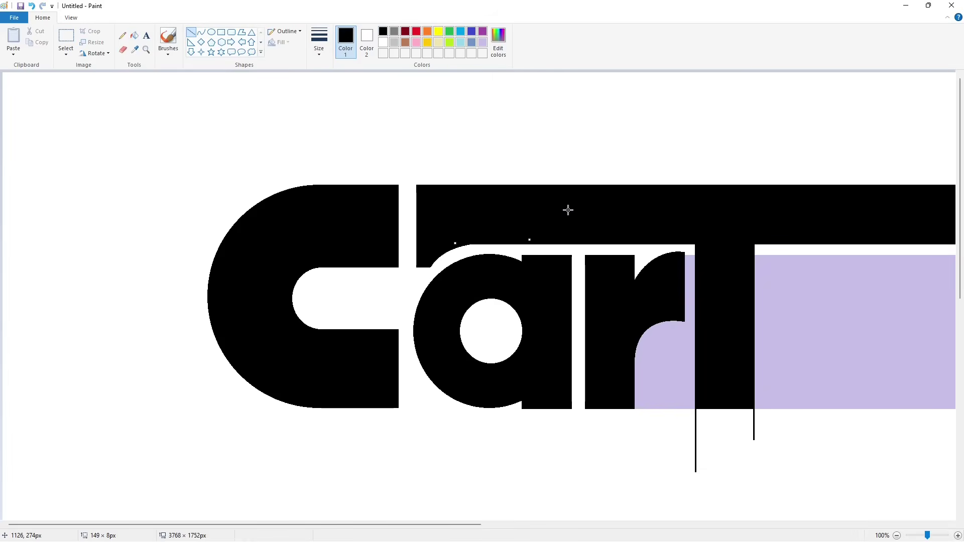
left_click(586, 211)
Step: Cut off the T's stem with a white line below it, and fill the lavender beside the r and the stem's leftover lines white
left_click(383, 43)
left_click_drag(681, 414, 823, 414)
left_click(134, 35)
left_click(663, 382)
left_click(696, 445)
left_click(753, 430)
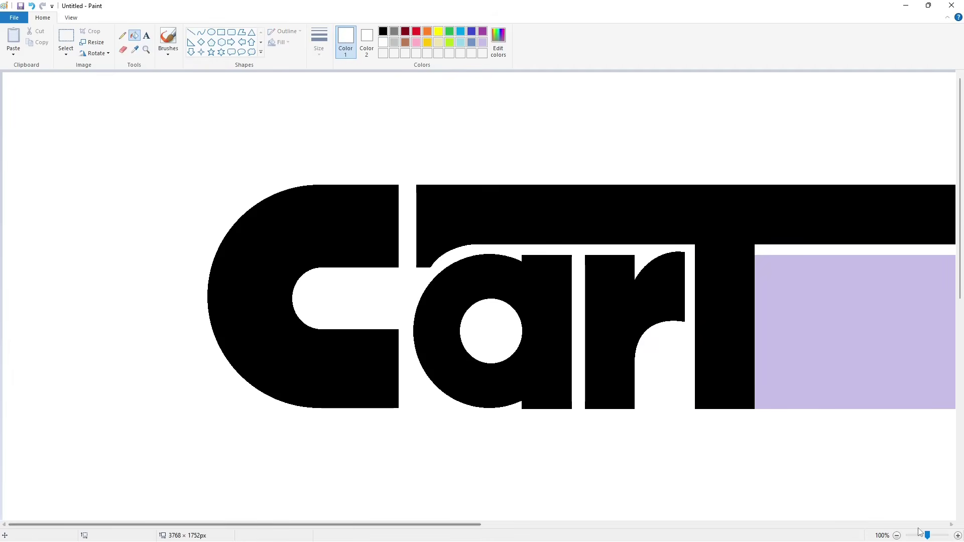
Step: Draw an o beside the T's stem from two concentric black circles and fill the ring between them black
scroll(727, 431, "down", 1)
left_click(212, 32)
left_click(383, 31)
left_click_drag(396, 163, 457, 227)
left_click_drag(431, 197, 432, 197)
left_click_drag(428, 228, 430, 242)
left_click_drag(436, 209, 428, 208)
left_click_drag(450, 202, 464, 220)
left_click(501, 222)
left_click_drag(410, 186, 441, 219)
left_click(134, 35)
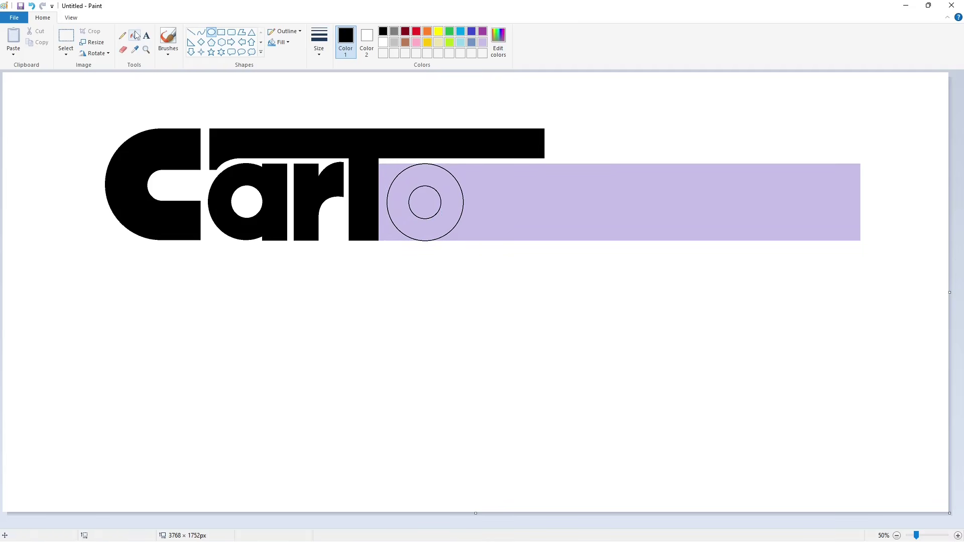
left_click(430, 180)
Step: Paste a copy of the o in the canvas corner and fill its lavender center and surroundings white
left_click(65, 36)
left_click_drag(385, 159, 484, 276)
key("ctrl+c")
key("ctrl+v")
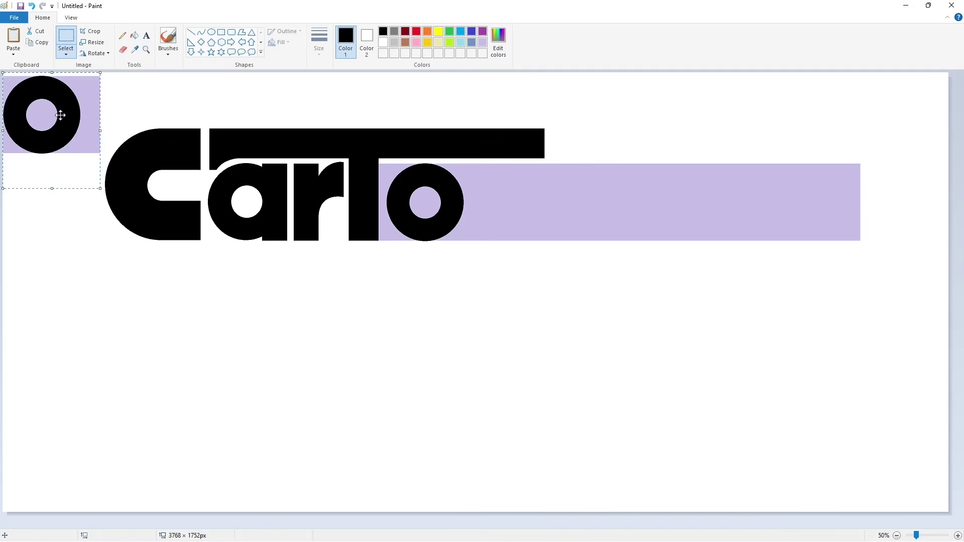
left_click(134, 36)
left_click(383, 43)
left_click(44, 115)
left_click(96, 94)
Step: Copy the cleaned o and place the duplicate directly after the first o in the wordmark
left_click(66, 36)
left_click_drag(90, 162, 3, 72)
key("ctrl+c")
key("ctrl+v")
left_click_drag(45, 125, 509, 208)
left_click(66, 54)
left_click(90, 142)
left_click_drag(609, 320, 610, 322)
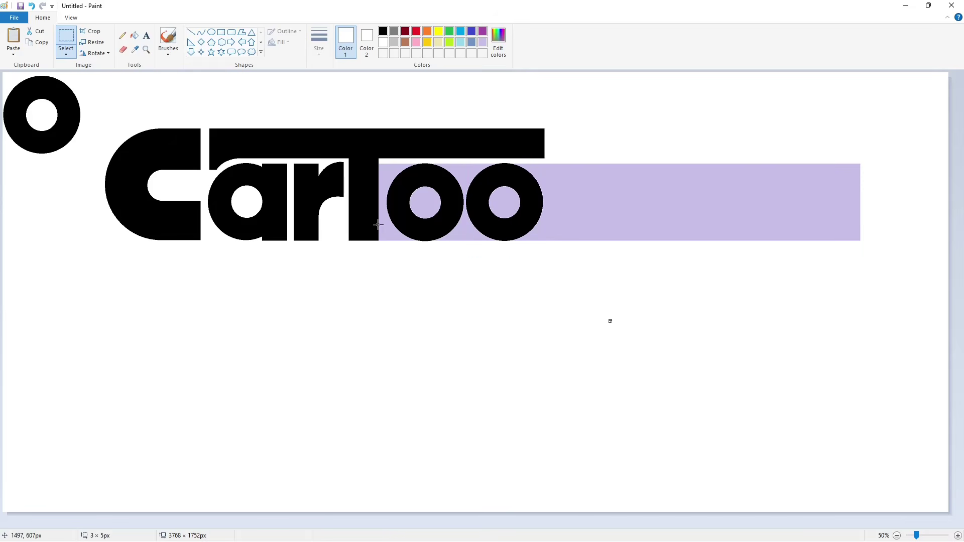
Step: Outline a capital N after the second o with black vertical, horizontal and diagonal lines
left_click(191, 32)
left_click(382, 31)
left_click_drag(553, 122, 553, 261)
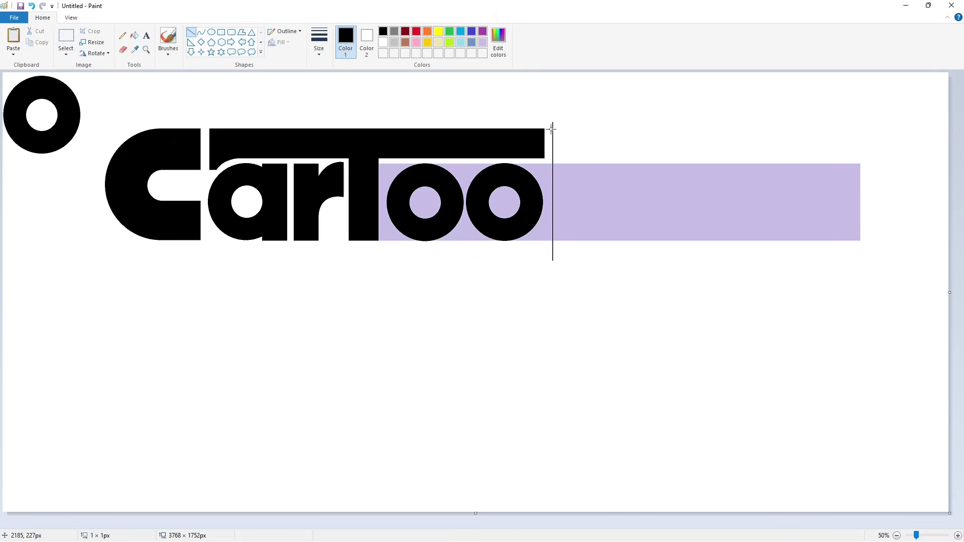
left_click_drag(551, 129, 679, 129)
mouse_move(583, 188)
left_mouse_down()
mouse_move(583, 262)
mouse_move(623, 254)
mouse_move(647, 114)
left_mouse_up()
mouse_move(614, 180)
left_mouse_down()
mouse_move(578, 117)
mouse_move(615, 140)
mouse_move(615, 110)
left_mouse_up()
Step: Fill the N's two stems and diagonal black
left_click(135, 35)
left_click(577, 183)
left_click(576, 150)
left_click(631, 148)
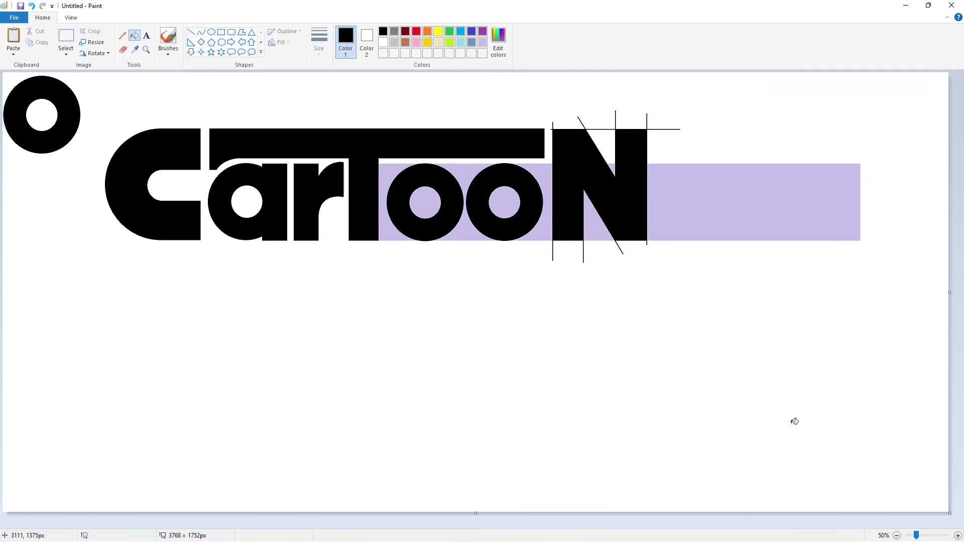
Step: Cut the N's extended construction lines along its bottom and top edges with white horizontal lines
left_click(957, 535)
left_click_drag(458, 525, 765, 525)
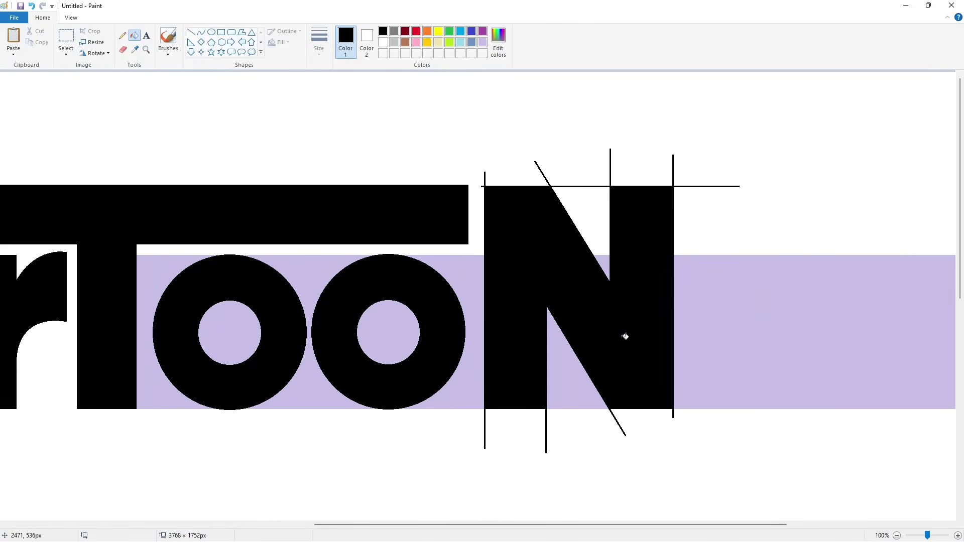
left_click(191, 32)
left_click(383, 42)
left_click_drag(468, 414, 688, 414)
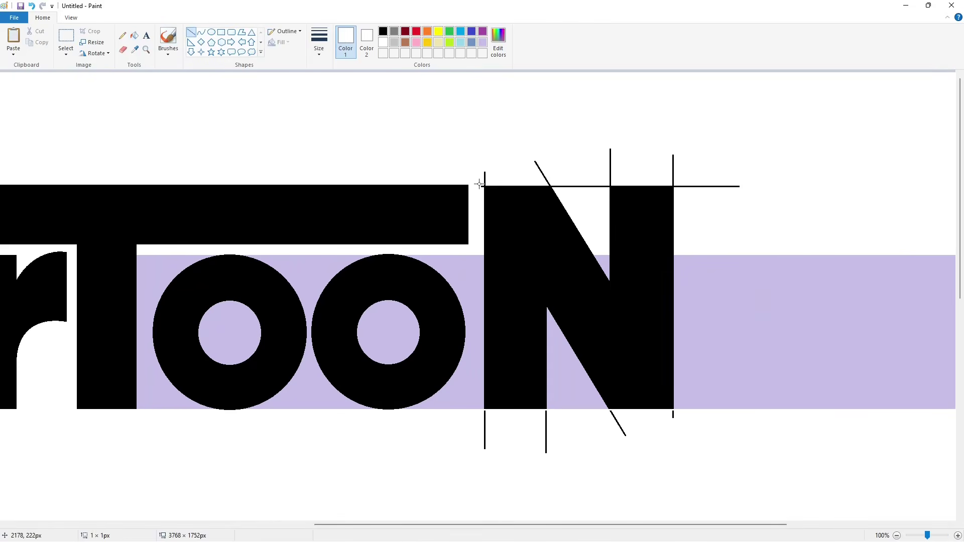
left_click_drag(478, 185, 704, 185)
Step: Fill the remaining lavender inside and around both o's and the N white
left_click(135, 37)
left_click(229, 329)
left_click(388, 329)
left_click(449, 264)
left_click(565, 377)
left_click(605, 260)
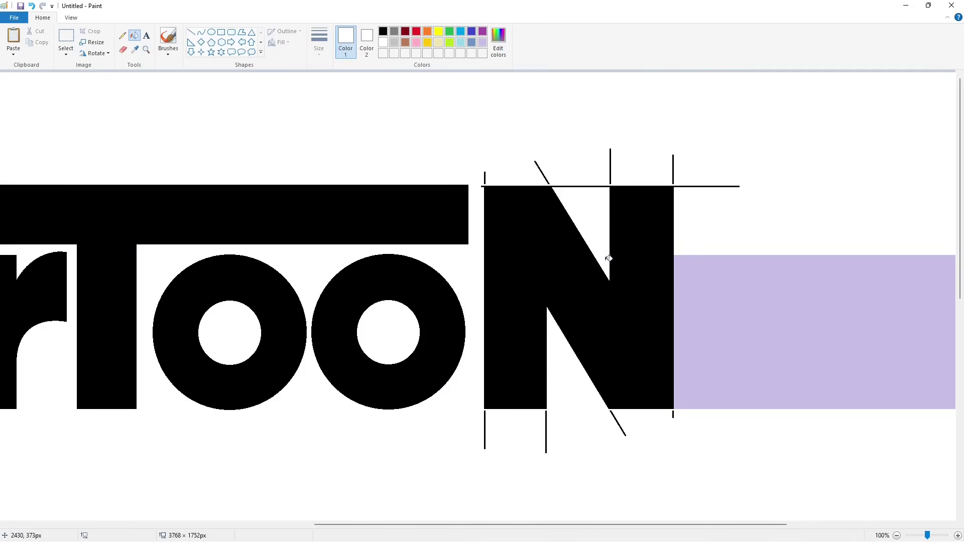
left_click(702, 311)
Step: Erase the leftover construction lines around the N with white fills and short white lines
left_click(484, 433)
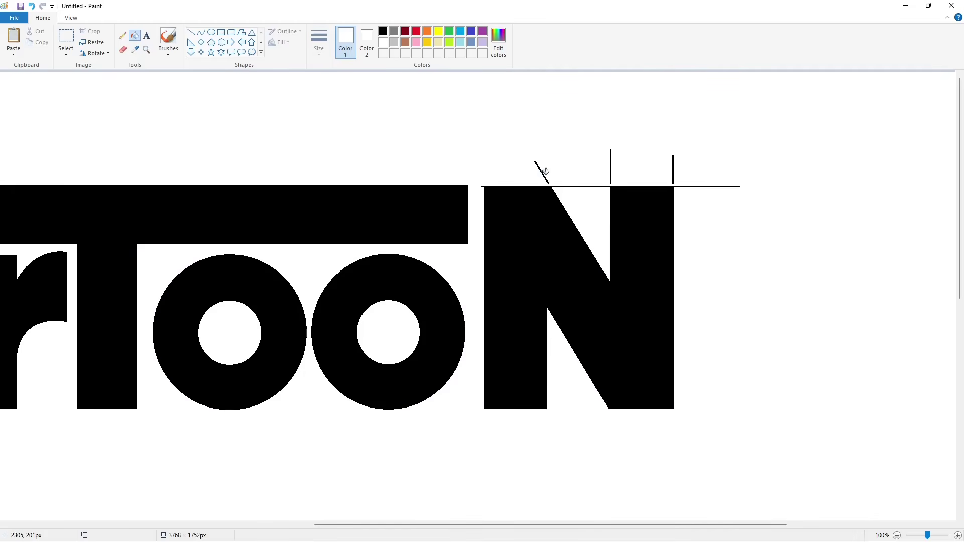
left_click(190, 32)
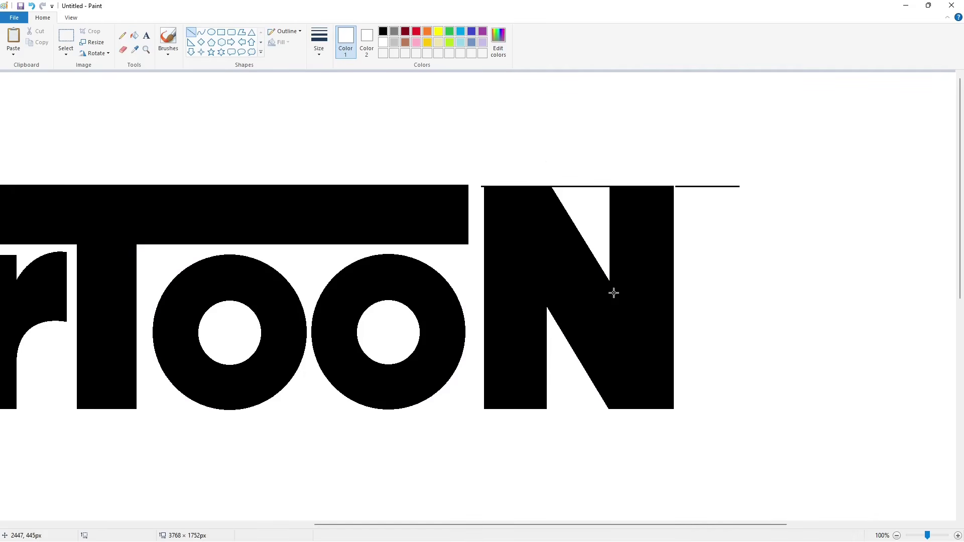
left_click_drag(548, 187, 525, 146)
left_click_drag(481, 216, 492, 146)
left_click(135, 35)
left_click(718, 184)
left_click(896, 536)
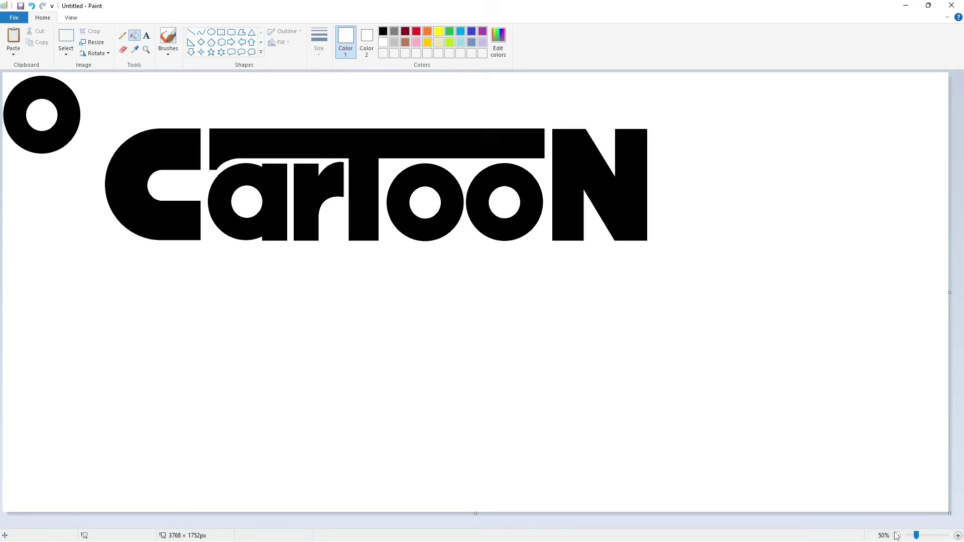
Step: Draw a long horizontal rectangle below the word CarTooN and color its outline and inside lavender as a second guide band
left_click(221, 31)
left_click(383, 31)
left_click(319, 40)
mouse_move(143, 270)
left_mouse_down()
mouse_move(920, 374)
mouse_move(922, 362)
left_mouse_up()
left_click_drag(533, 270, 549, 284)
left_click(550, 423)
left_click(135, 36)
left_click(321, 311)
left_click(483, 43)
left_click(476, 310)
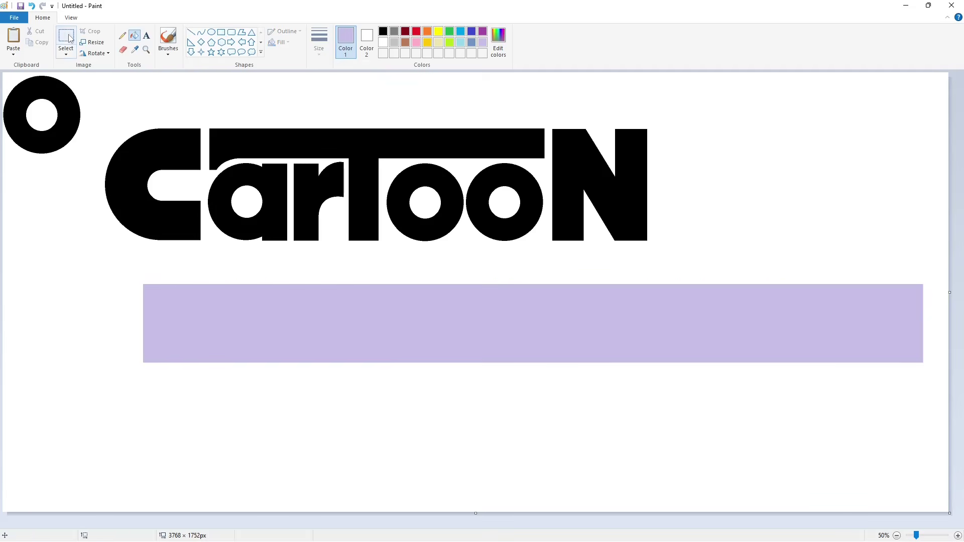
Step: Place a copy of the N on the lavender band below the first row, under the C and a
left_click(66, 36)
mouse_move(619, 164)
left_mouse_down()
mouse_move(183, 226)
mouse_move(378, 360)
left_mouse_up()
left_click(413, 273)
Step: Draw a black circle of about 309 × 311 px beside the lower N, spanning the lavender band's height
left_click(211, 31)
left_click(382, 31)
left_click_drag(340, 285, 341, 283)
left_click_drag(378, 322, 380, 322)
left_click_drag(381, 324, 379, 324)
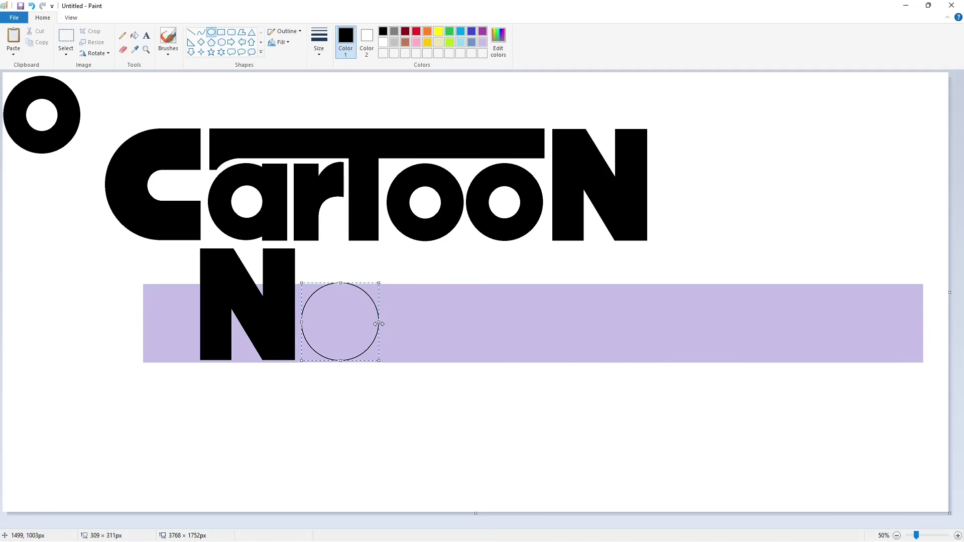
left_click(306, 212)
Step: Draw two black horizontal lines and two curves inside the circle to outline the e's crossbar, counter and lower opening
left_click(190, 33)
left_click_drag(315, 327, 318, 326)
mouse_move(325, 316)
left_mouse_down()
mouse_move(371, 315)
mouse_move(349, 303)
mouse_move(340, 311)
mouse_move(384, 349)
left_mouse_up()
left_click(201, 32)
left_click(201, 35)
Step: Draw a dark red diagonal line from the e's lower inner curve out through the circle to mark the end of its tail
left_click(404, 32)
left_click(435, 334)
key("ctrl+z")
left_click(191, 34)
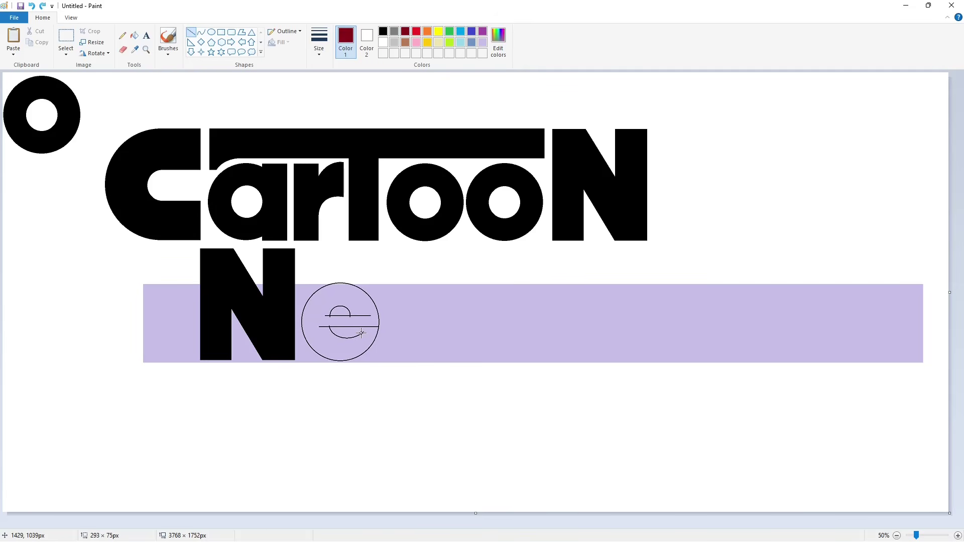
left_click(436, 324)
Step: Fill the e's body black, keeping its counter and lower opening lavender
left_click(957, 536)
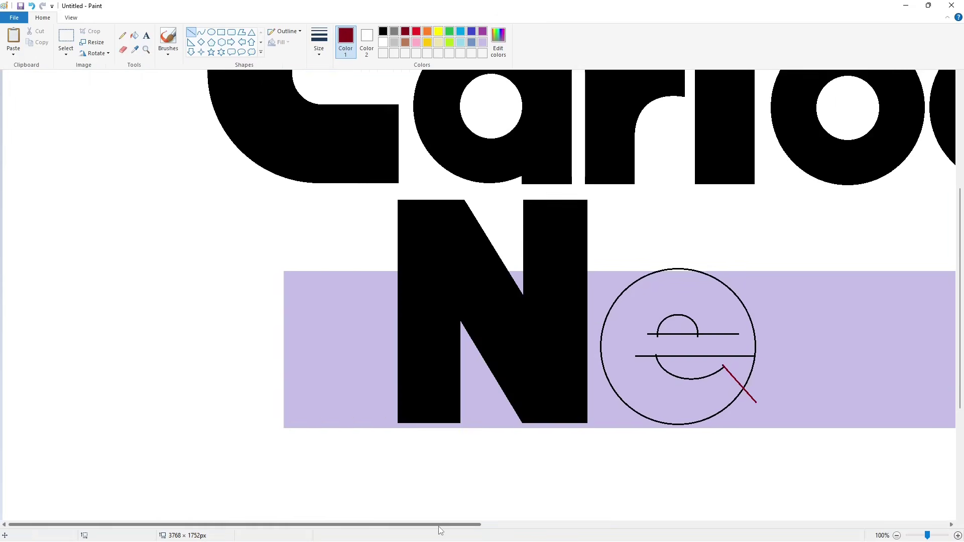
left_click_drag(438, 525, 592, 525)
left_click(135, 35)
left_click(383, 42)
left_click(377, 302)
left_click(383, 31)
left_click(405, 307)
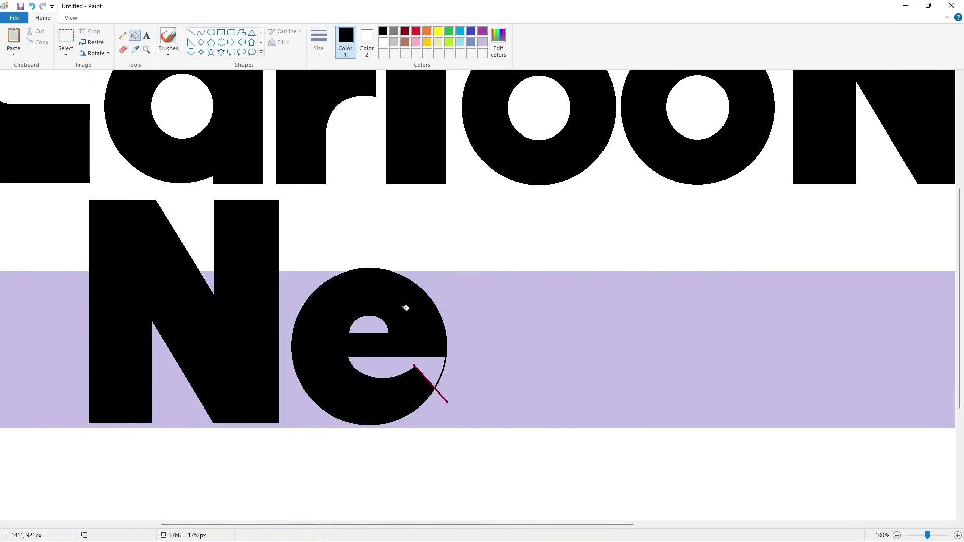
Step: Separate the arc across the e's opening with a lavender line, and fill the arc and the dark red line lavender
left_click(483, 43)
left_click(191, 32)
left_click_drag(430, 366, 473, 365)
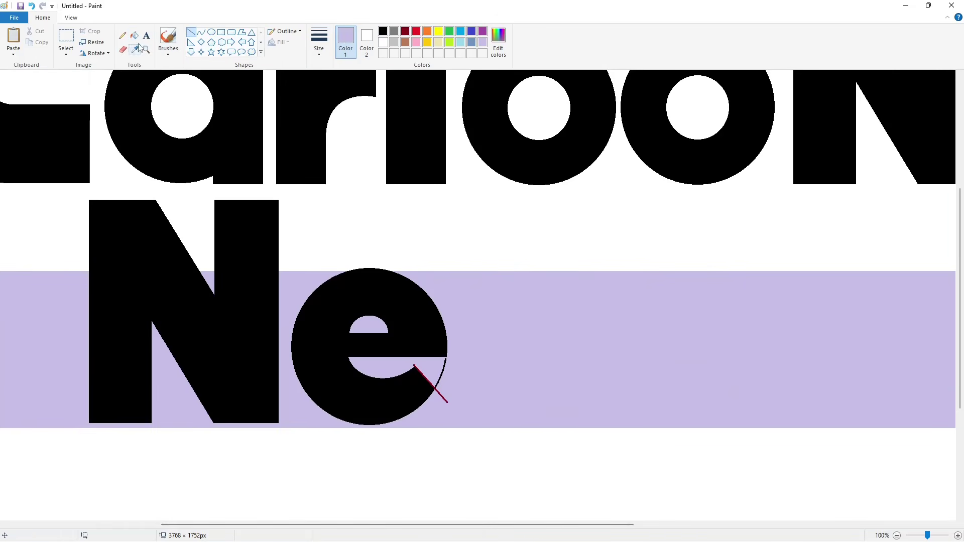
left_click(135, 37)
left_click(442, 375)
left_click(439, 394)
Step: Draw a T with a long bar above the e and a stem beside it, and fill it black
left_click(896, 536)
left_click(222, 33)
left_click(383, 31)
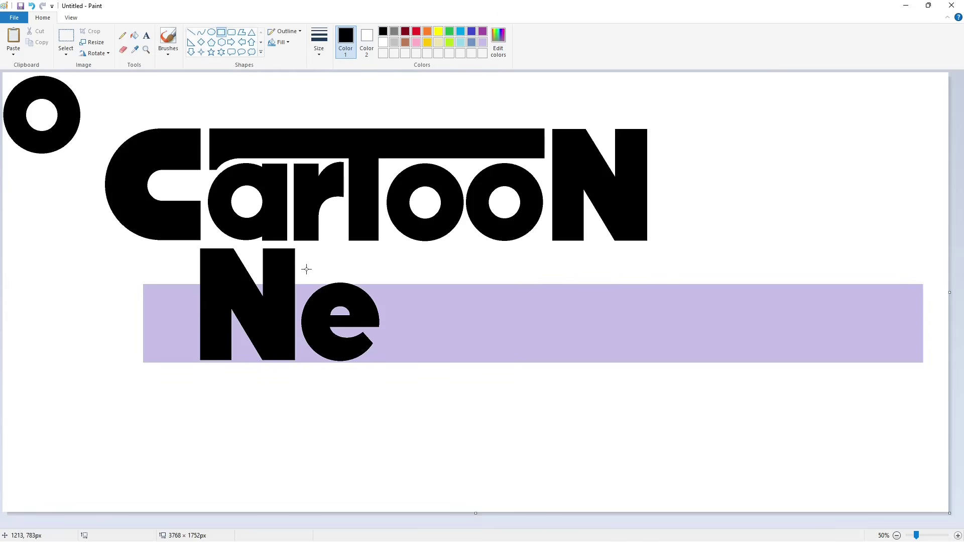
left_click_drag(304, 249, 640, 277)
left_click(190, 32)
left_click_drag(384, 274, 384, 377)
left_click_drag(414, 273, 413, 377)
left_click(134, 35)
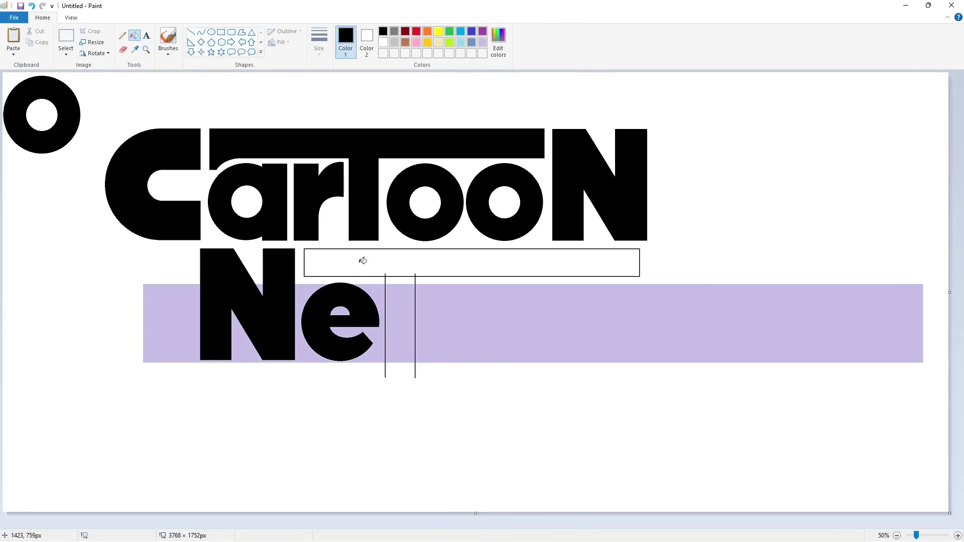
left_click(362, 261)
Step: Cut the lower T's extended stem lines with a white horizontal line about 197 px long just below the lavender band
scroll(624, 505, "up", 1)
scroll(624, 505, "right", 2)
left_click(190, 31)
left_click(383, 42)
left_click_drag(342, 433, 441, 433)
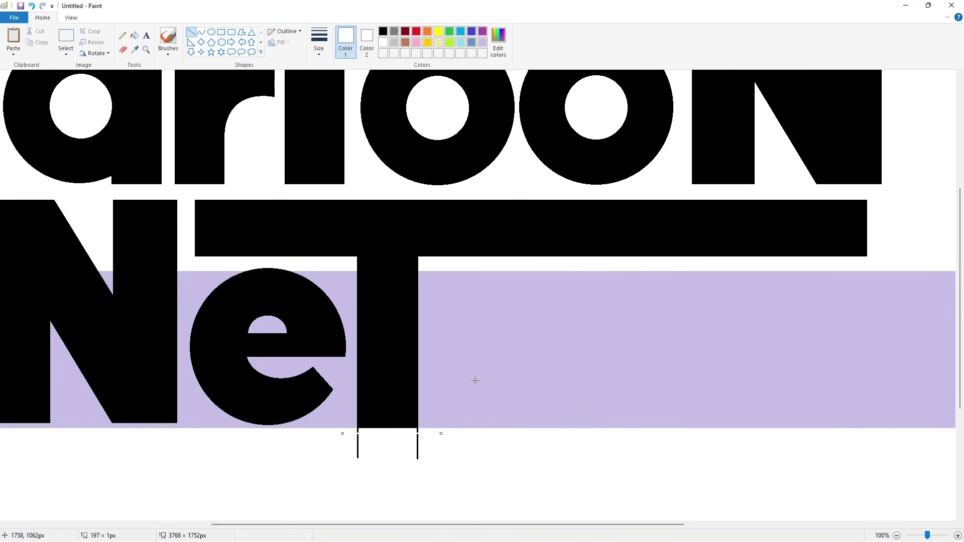
Step: Fill the lavender around the lower N and e white, and erase the leftover lines below the T's stem
left_click(134, 35)
left_click(106, 278)
left_click(71, 381)
left_click(262, 323)
left_click(358, 435)
left_click(417, 436)
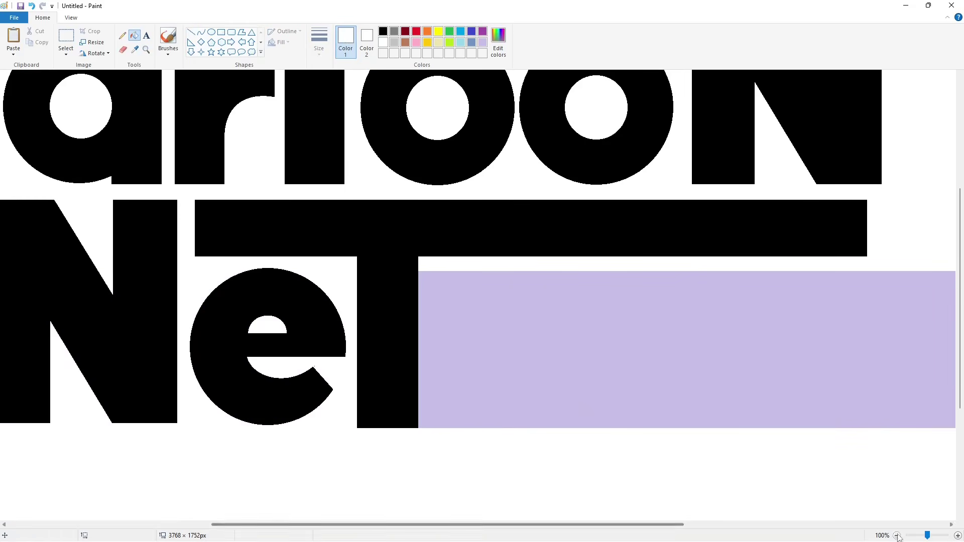
Step: Draw the outline of a w beside the lower T's stem with black lines crossing the lavender band
left_click(897, 535)
left_click(191, 32)
left_click(382, 31)
mouse_move(421, 280)
left_mouse_down()
mouse_move(430, 375)
mouse_move(472, 369)
mouse_move(504, 278)
left_mouse_up()
left_click(544, 289)
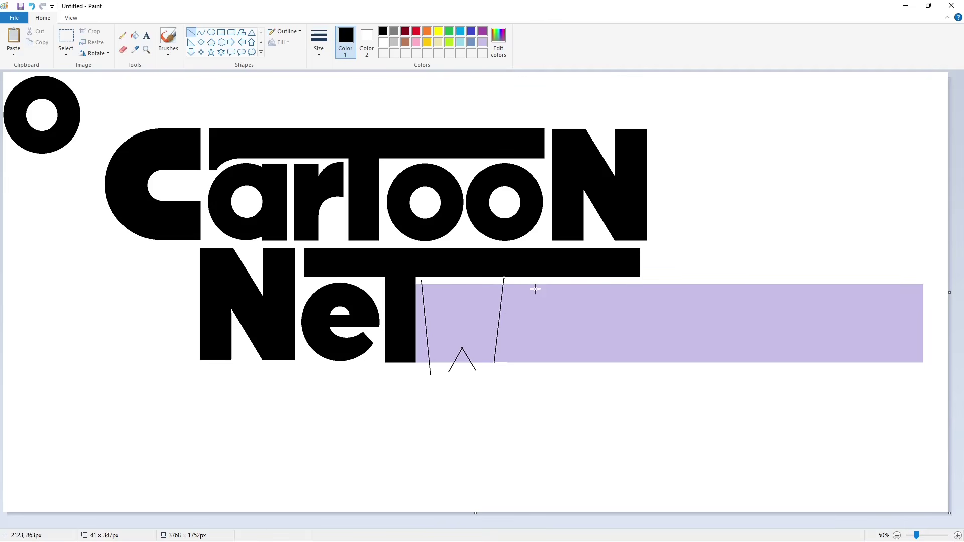
mouse_move(449, 317)
left_mouse_down()
mouse_move(445, 300)
mouse_move(473, 313)
left_mouse_up()
Step: Fill the w black and cut its overhanging line ends with white lines along the lavender band's upper and lower edges
left_click(957, 536)
scroll(408, 507, "down", 4)
left_click_drag(409, 524, 660, 524)
left_click(135, 36)
left_click(432, 359)
left_click(191, 32)
left_click(383, 42)
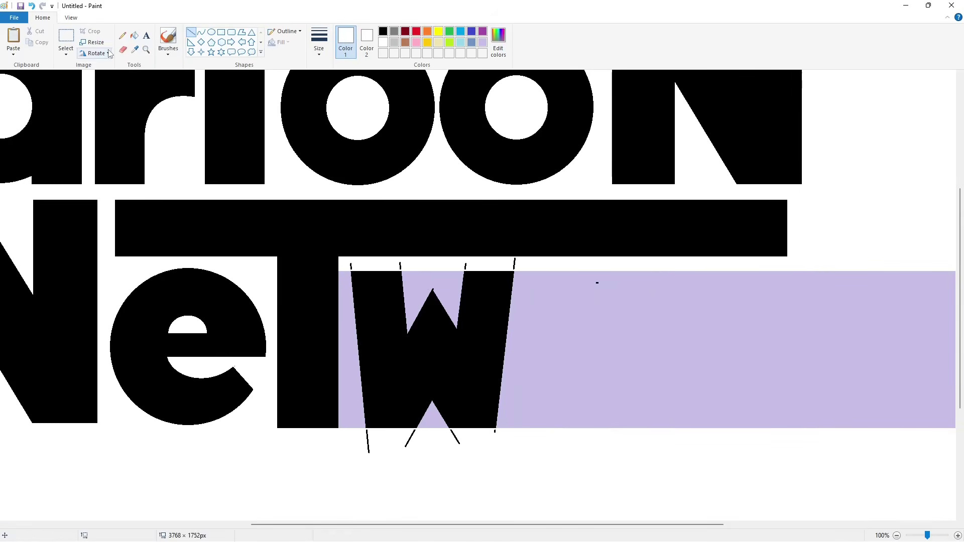
Step: Fill the lavender areas around and inside the w white, and erase its leftover line ends
left_click(135, 35)
left_click(346, 327)
left_click(431, 277)
left_click(433, 420)
left_click(465, 264)
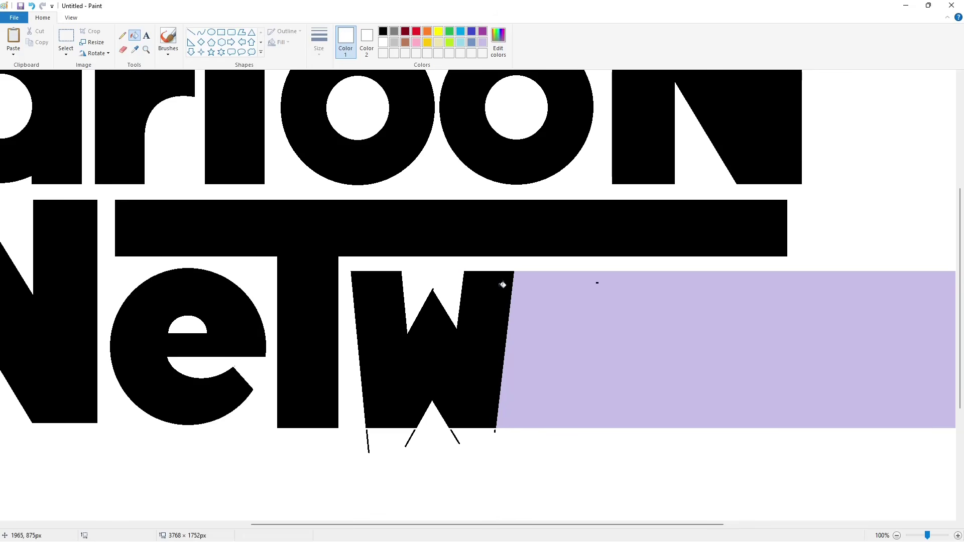
left_click(190, 32)
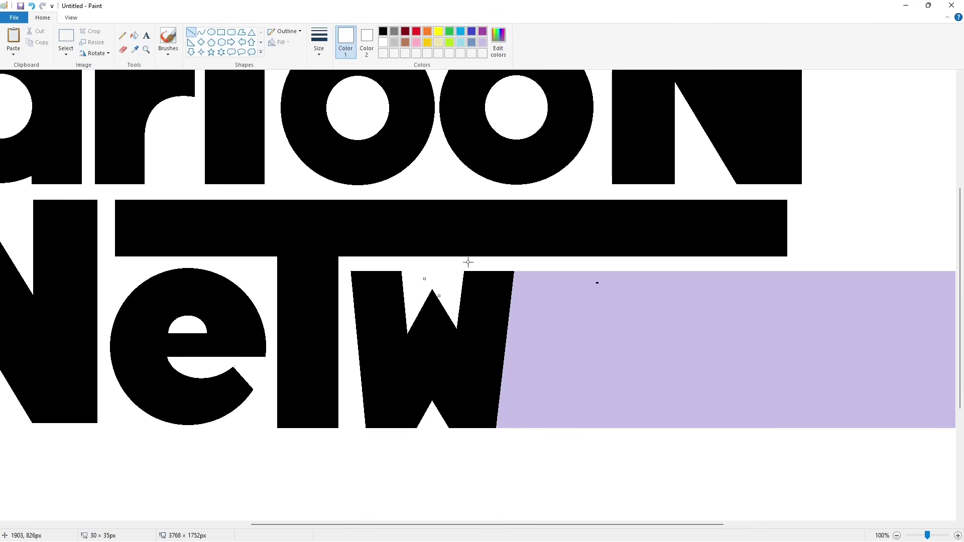
Step: Place a copy of the spare black ring on the lavender band right after the w
left_click(896, 536)
left_click(66, 36)
left_click_drag(86, 165, 3, 74)
left_click_drag(43, 115, 545, 323)
left_click(637, 423)
Step: Copy the area around the upper row's r and paste it in the empty space beside the lower N
left_click_drag(280, 151, 362, 254)
key("ctrl+c")
key("ctrl+v")
left_click_drag(44, 121, 57, 319)
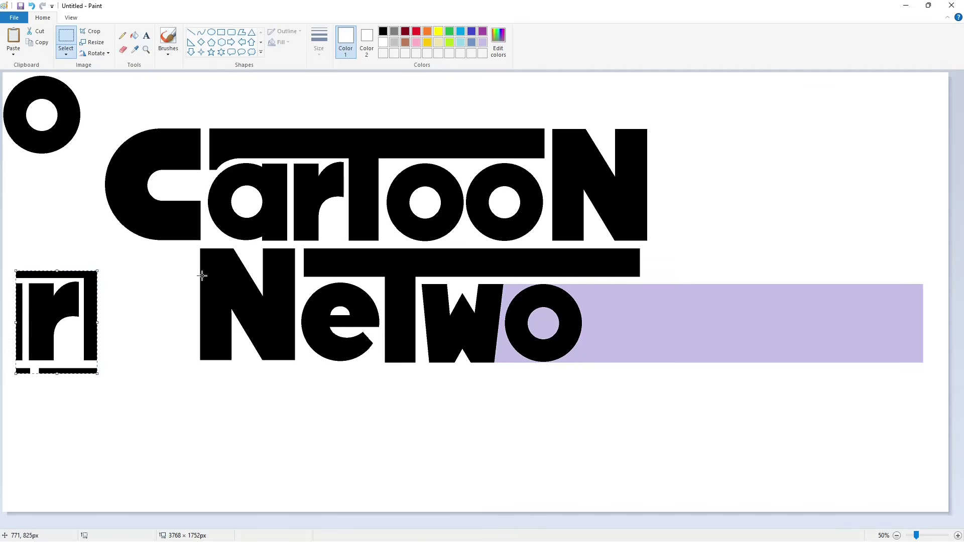
Step: Fill the stray black fragments around the pasted r white
left_click(135, 35)
left_click(92, 283)
left_click(19, 337)
left_click(22, 371)
left_click(59, 371)
Step: Place a copy of the cleaned r on the lavender band after the lower o
left_click(66, 36)
left_click_drag(12, 261, 113, 399)
left_click_drag(70, 334, 637, 308)
left_click(753, 335)
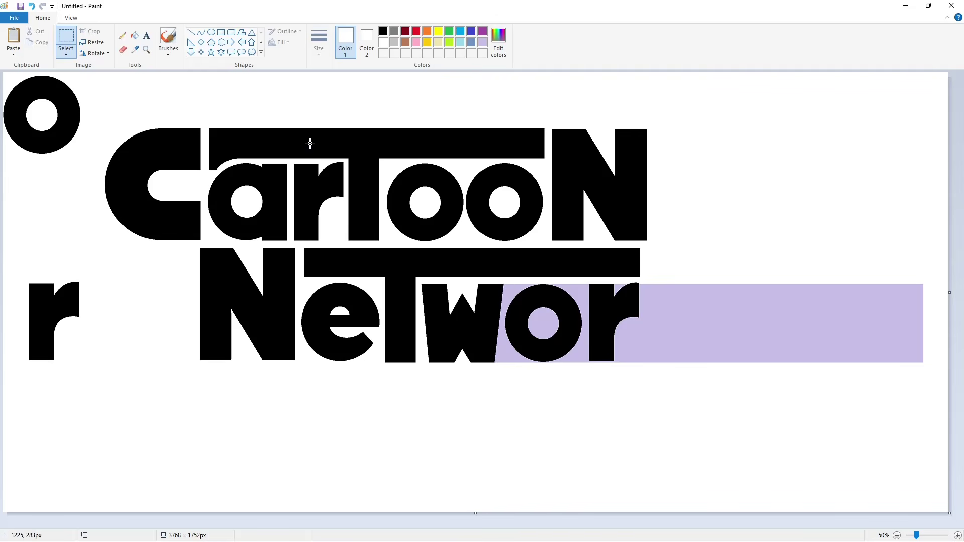
Step: Draw the outline of a tall K after the lower r with black vertical, horizontal and diagonal lines
left_click(191, 32)
left_click(383, 31)
left_click_drag(646, 246, 647, 391)
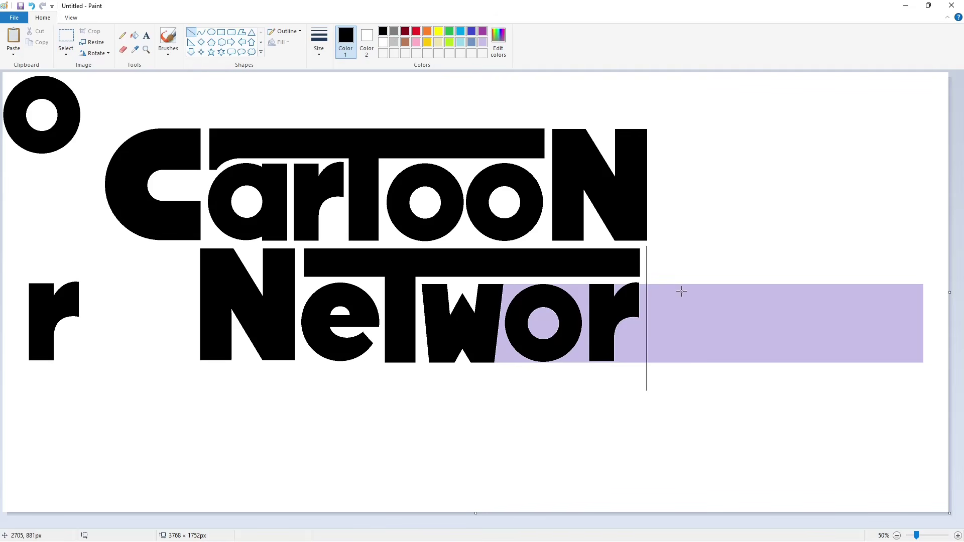
left_click_drag(683, 244, 683, 373)
left_click_drag(643, 249, 792, 249)
left_click_drag(683, 284, 715, 235)
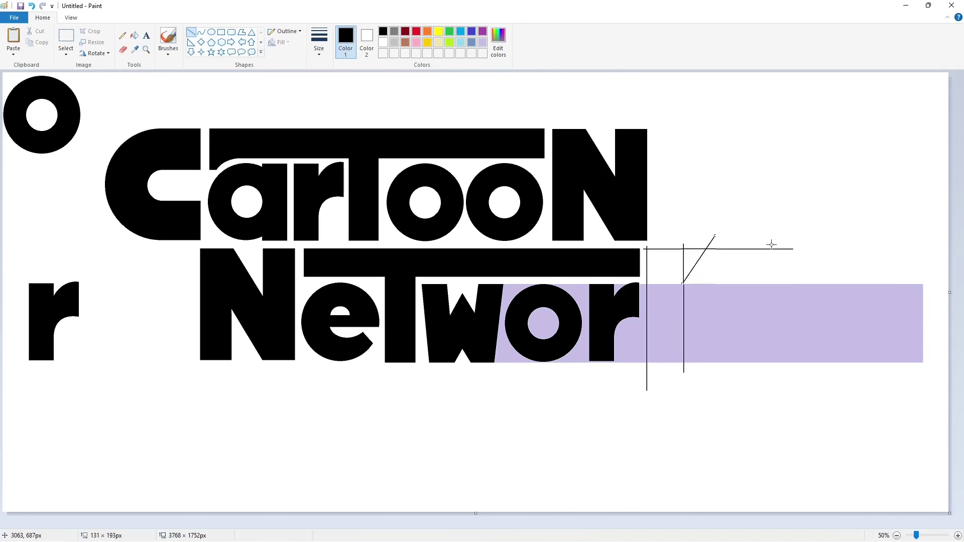
left_click_drag(680, 317, 717, 372)
mouse_move(711, 301)
left_mouse_down()
mouse_move(759, 238)
mouse_move(765, 379)
left_mouse_up()
Step: Close the K's base with a dark red horizontal line about 529 px long, and fill the K black
left_click(405, 31)
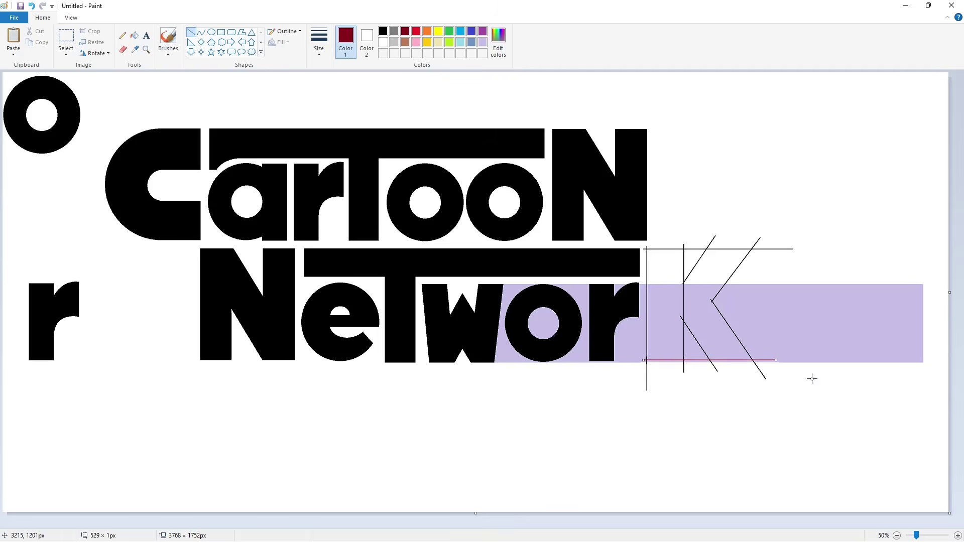
scroll(883, 440, "up", 1)
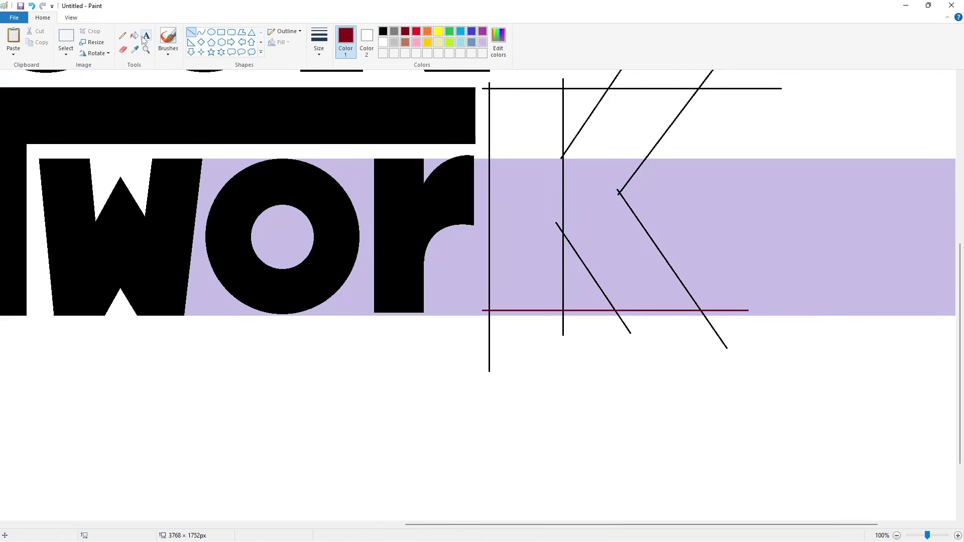
left_click(134, 35)
left_click(383, 31)
left_click(527, 121)
left_click(561, 155)
Step: Fill the dark red line, the lavender around the lower o, r and K, and the leftover lines below the K white
left_click(383, 42)
left_click(456, 277)
left_click(574, 286)
left_click(569, 310)
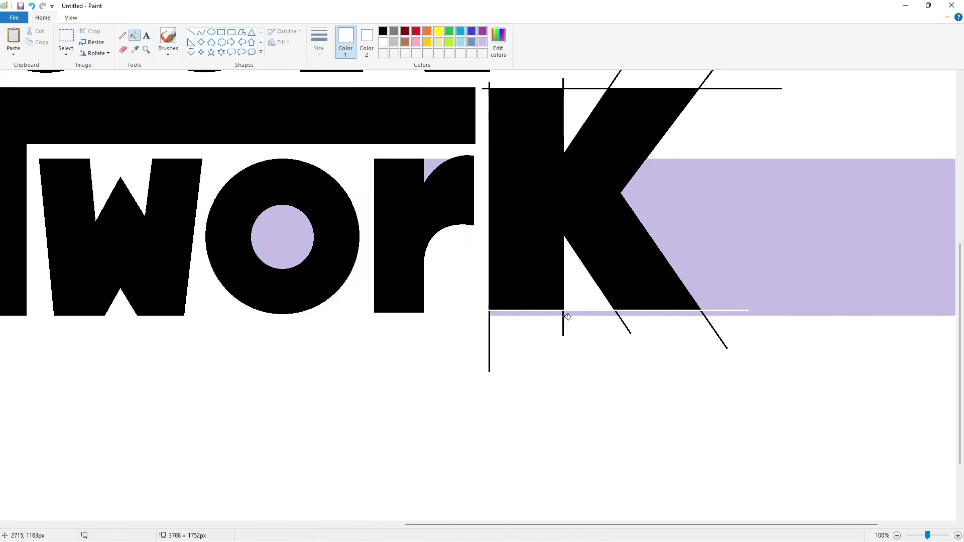
left_click(562, 316)
left_click(489, 319)
left_click(568, 315)
left_click(622, 321)
left_click(728, 290)
Step: Cut the line ends above the K with white, and fill them, the lower o's center and the r's notch white
scroll(728, 291, "up", 2)
left_click(191, 32)
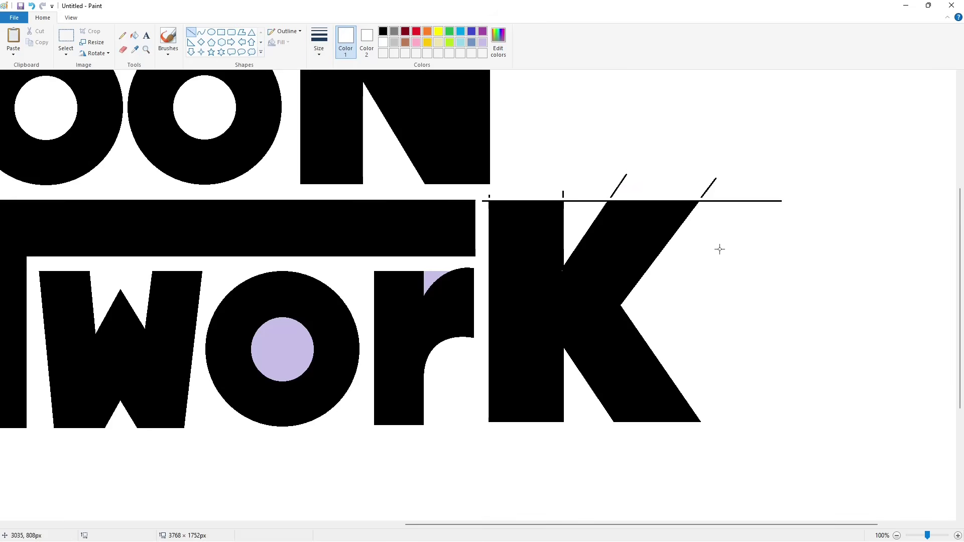
left_click_drag(564, 213, 568, 186)
left_click(134, 35)
left_click(282, 349)
left_click(433, 277)
left_click(619, 186)
left_click(709, 188)
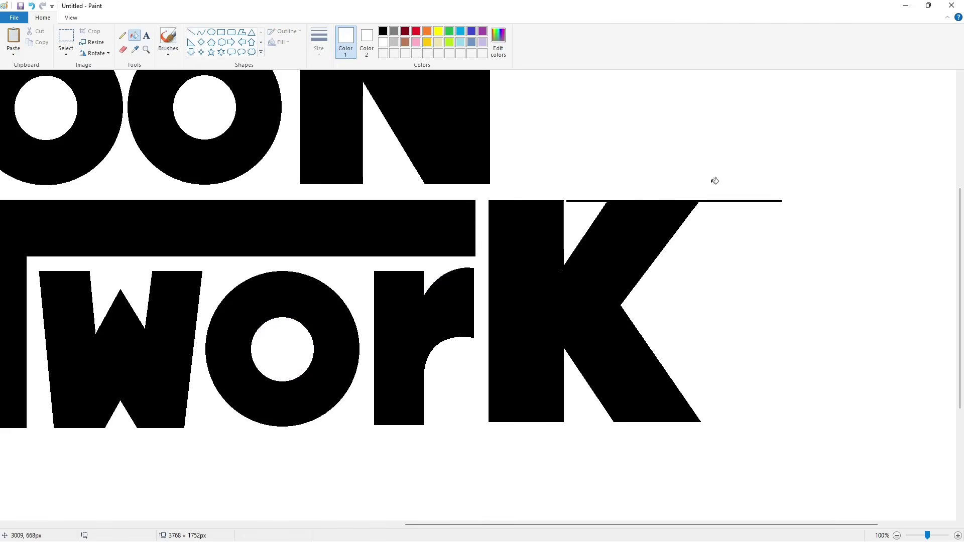
Step: Separate the leftover horizontal line from the K's upper corners with white lines, and fill its remains white
left_click(191, 32)
left_click_drag(590, 211, 646, 151)
left_click_drag(721, 164, 689, 231)
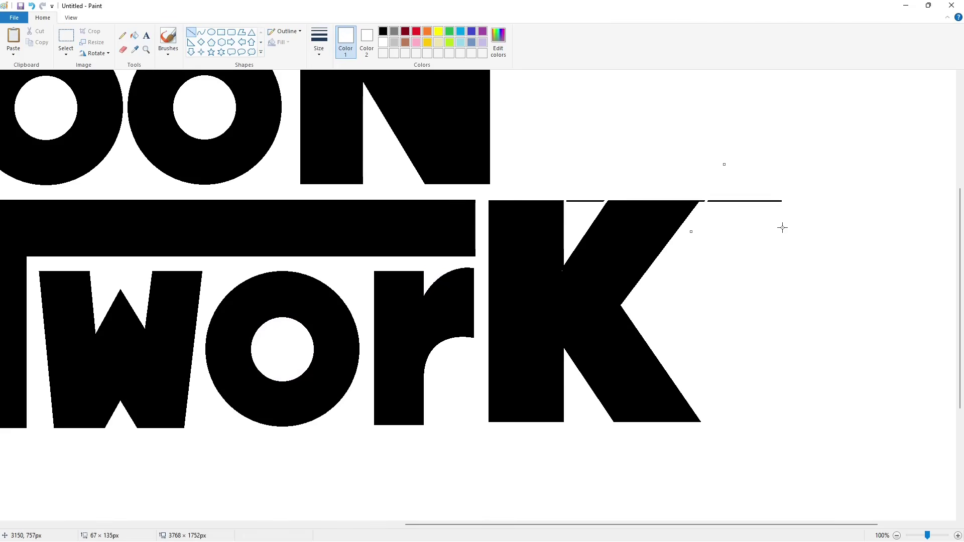
left_click(134, 35)
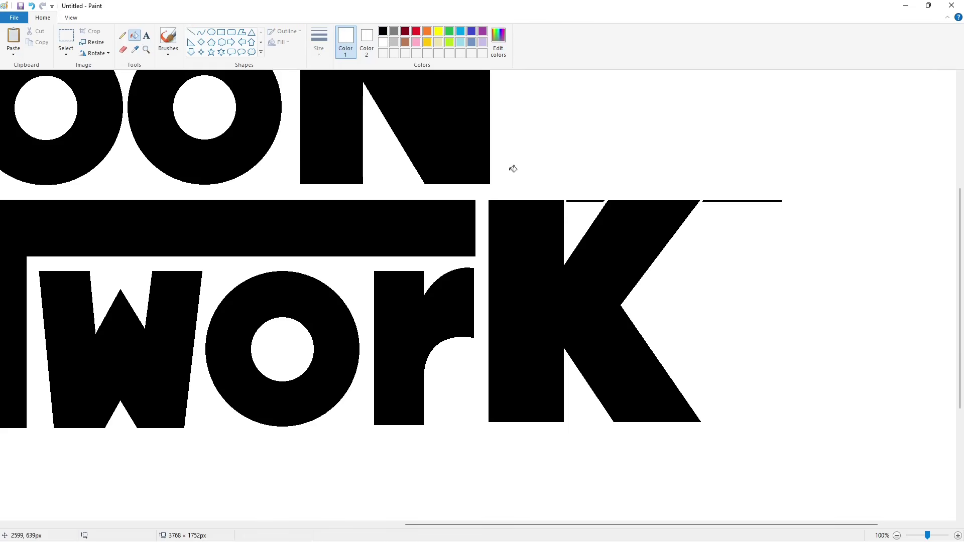
Step: Erase the spare r and the spare ring by filling them white
left_click_drag(709, 524, 307, 537)
left_click(150, 301)
scroll(231, 158, "down", 1)
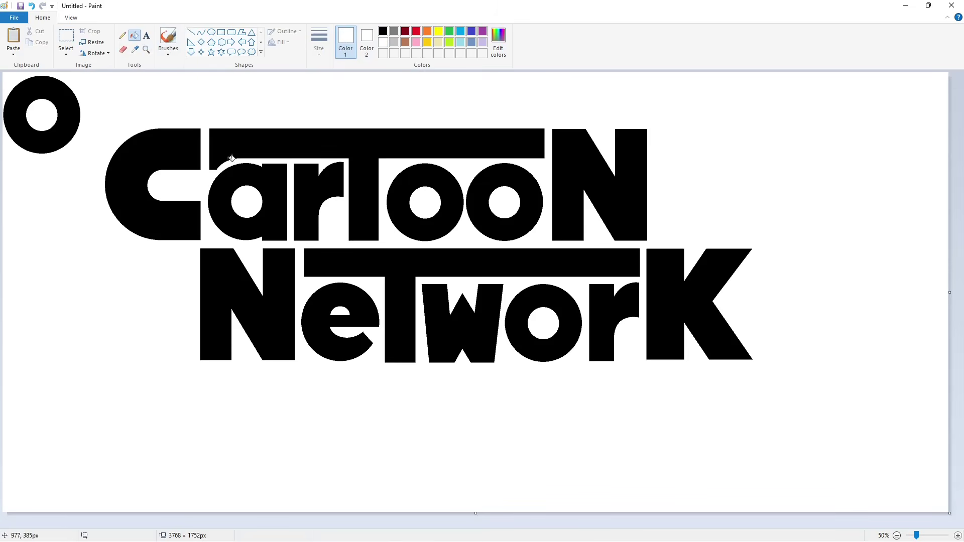
left_click(74, 120)
Step: Place a copy of the area around the upper row's C in the canvas's lower-right corner
left_click(67, 39)
left_click_drag(81, 86, 238, 264)
left_click_drag(158, 183, 859, 420, "ctrl")
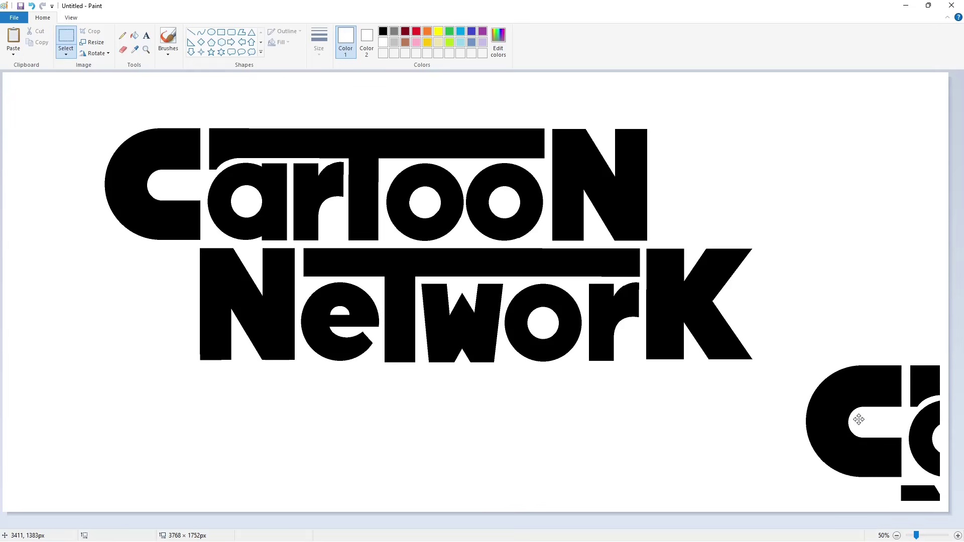
Step: Draw a thin black circle outline around the C, leaving an even narrow margin outside its curve
left_click(211, 32)
left_click(383, 31)
left_click(318, 42)
left_click(331, 91)
left_click_drag(100, 128, 222, 244)
left_click_drag(167, 204, 168, 203)
left_click_drag(161, 126, 163, 123)
left_click_drag(161, 243, 161, 246)
left_click_drag(161, 123, 162, 122)
left_click_drag(161, 245, 161, 247)
left_click(305, 229)
Step: Fill the circle outline and its connected letters purple, and paste the copied C area back over the C
left_click(134, 35)
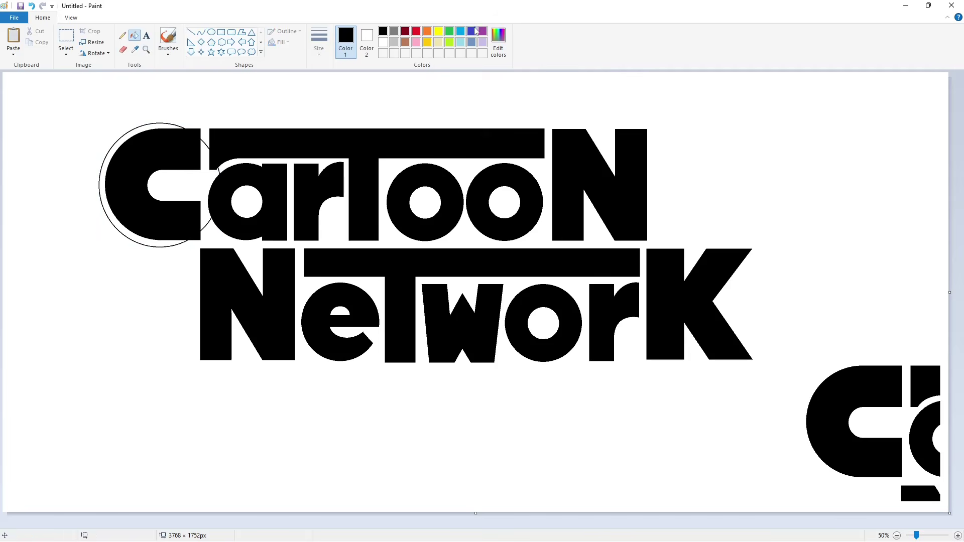
left_click(483, 31)
left_click(501, 144)
key("ctrl+Page_Up")
key("ctrl+v")
left_click_drag(104, 276, 267, 299)
left_click(100, 299)
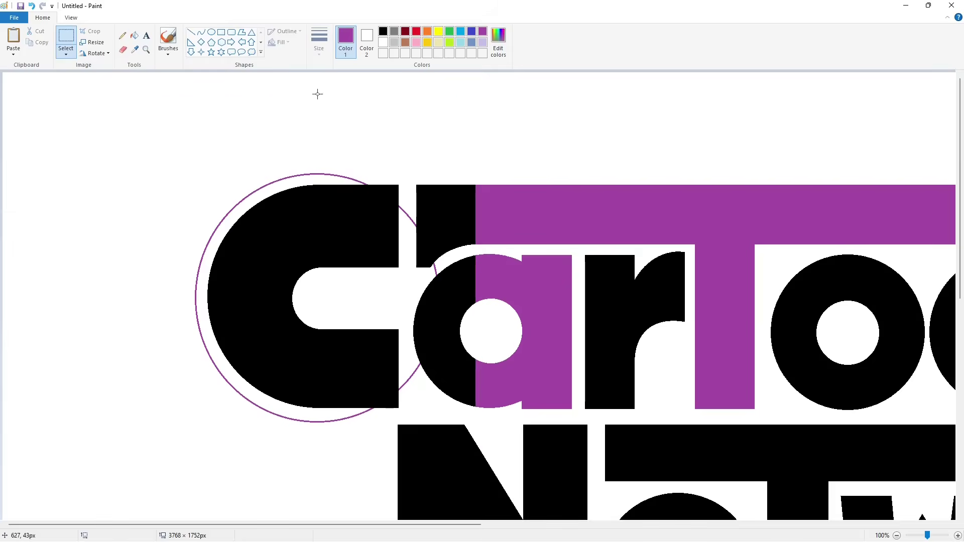
Step: Fill the purple parts of the upper a and T black again, and erase the circle fragments beside the a with white
left_click(134, 35)
left_click(383, 31)
left_click(558, 216)
key("ctrl+Page_Down")
key("ctrl+Page_Up")
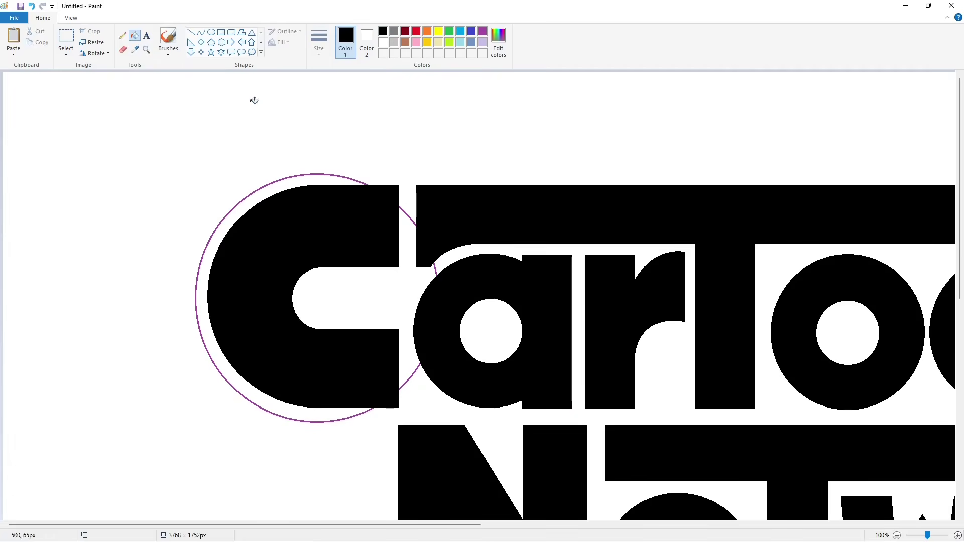
left_click(383, 42)
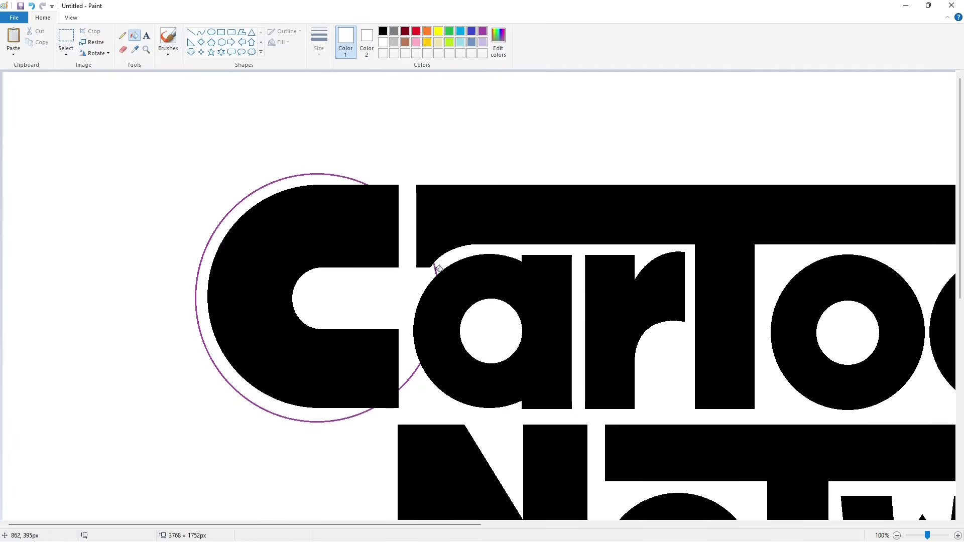
left_click(435, 269)
Step: Fill all the letters of both rows purple
left_click(483, 31)
left_click(369, 228)
left_click(454, 219)
left_click(542, 302)
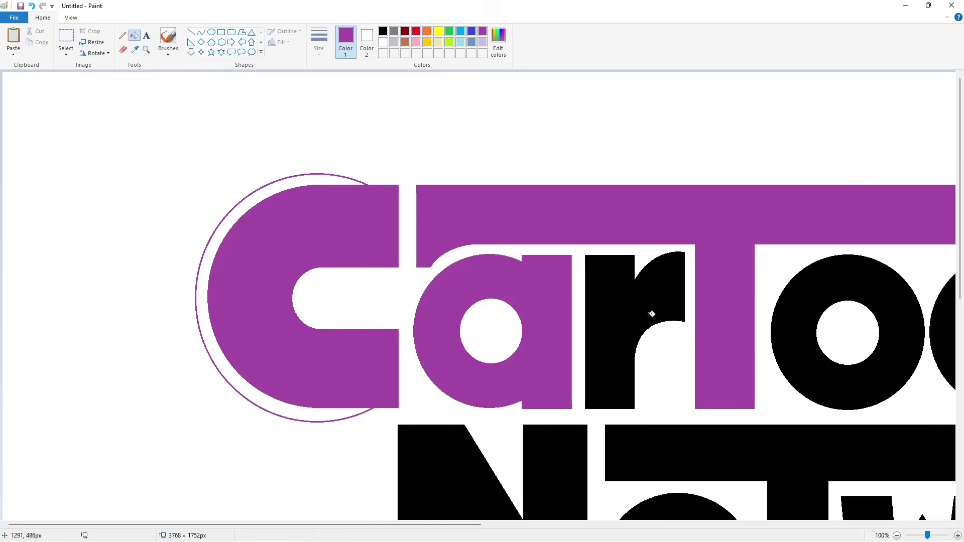
left_click(651, 314)
left_click(795, 331)
left_click(555, 467)
left_click(661, 467)
left_click(585, 371)
left_click(650, 351)
left_click(820, 321)
left_click(748, 140)
left_click(680, 128)
left_click(931, 311)
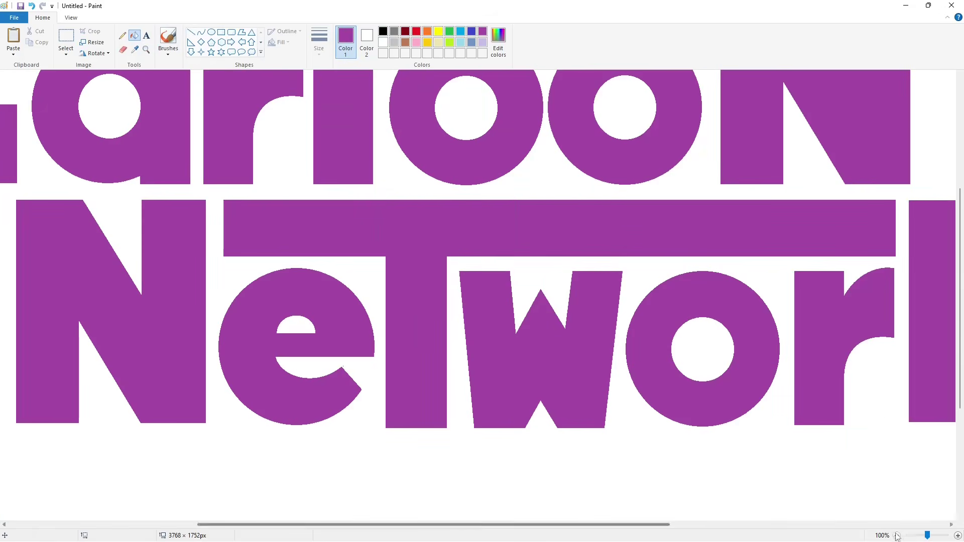
Step: Draw a black horizontal line from the top of the circle outline to beyond the upper N
left_click(896, 535)
left_click(957, 536)
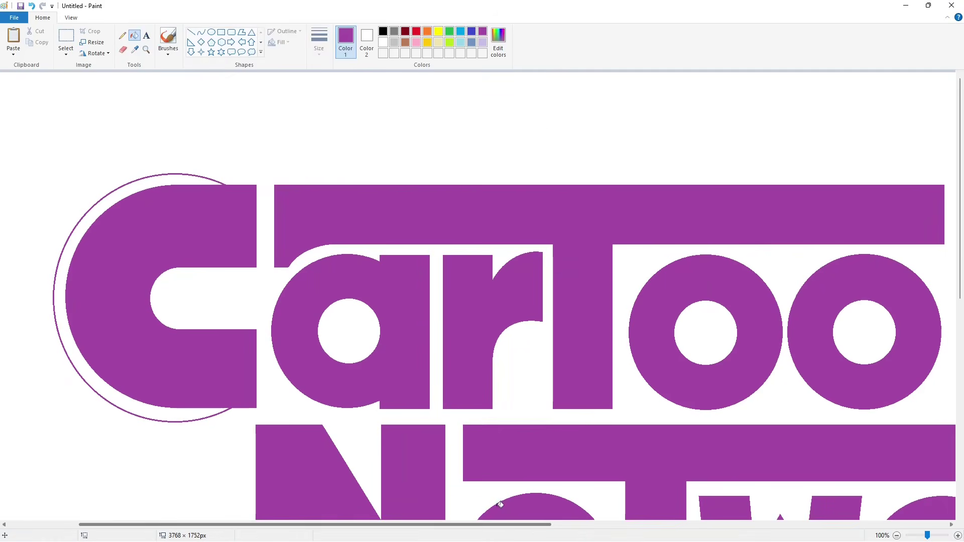
left_click(191, 32)
left_click(383, 31)
left_click_drag(179, 173, 961, 173)
left_click(642, 326)
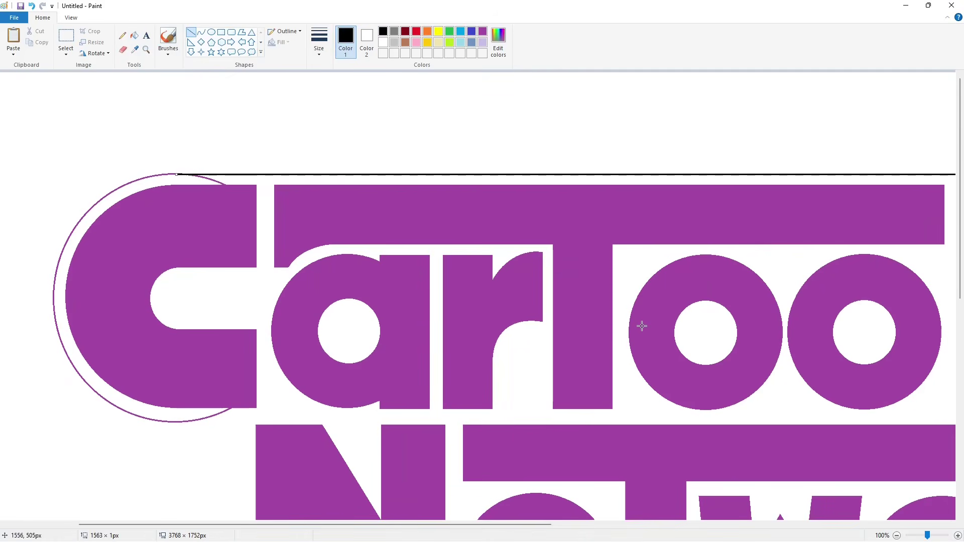
left_click_drag(373, 525, 592, 525)
left_click_drag(519, 174, 846, 173)
left_click(799, 286)
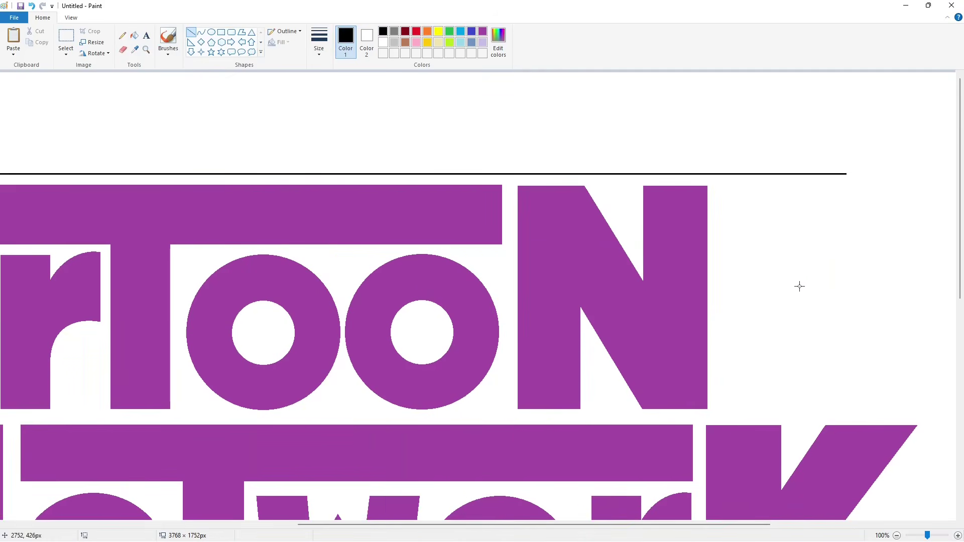
Step: Separate the circle outline's ends from the C with white, and fill the outline black
scroll(725, 359, "down", 2)
left_click_drag(621, 527, 370, 527)
left_click(896, 536)
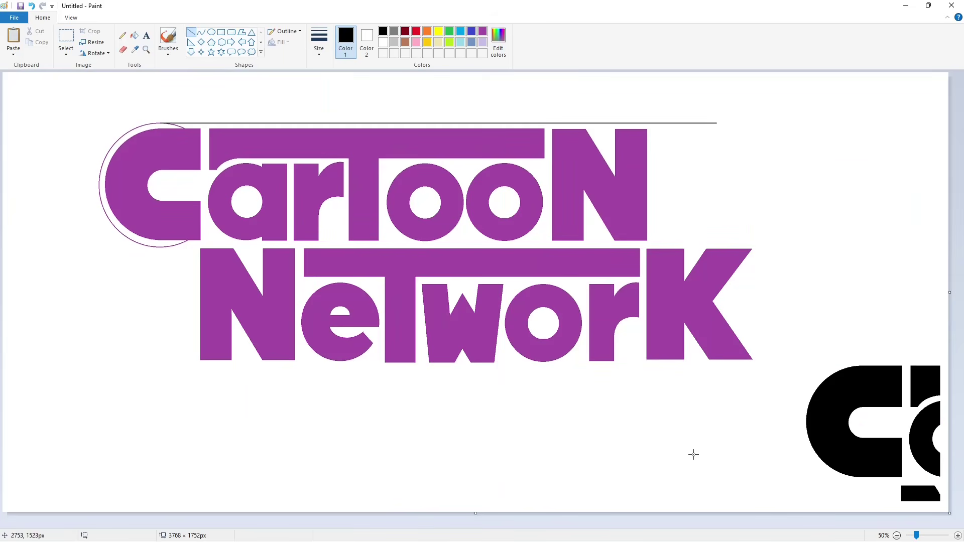
left_click(957, 535)
left_click(383, 42)
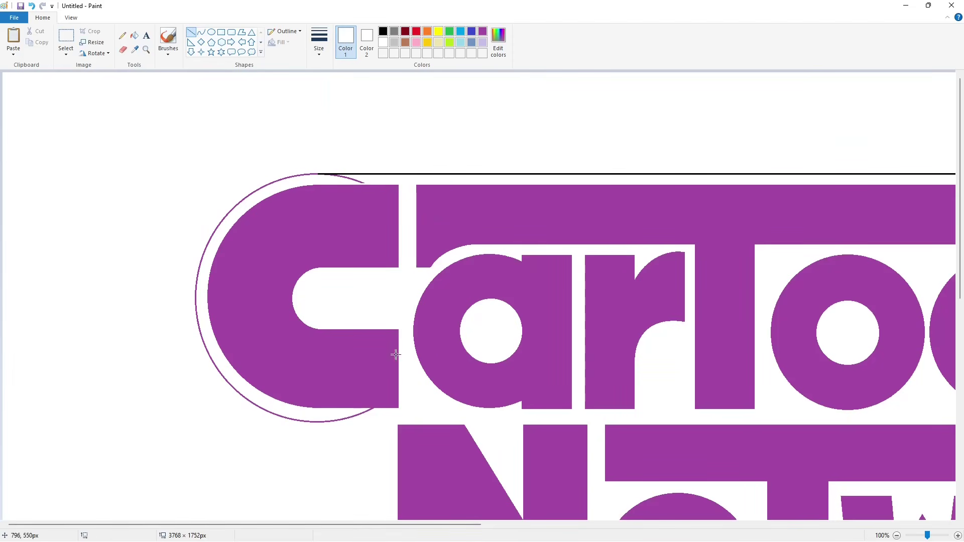
left_click(134, 35)
left_click(382, 31)
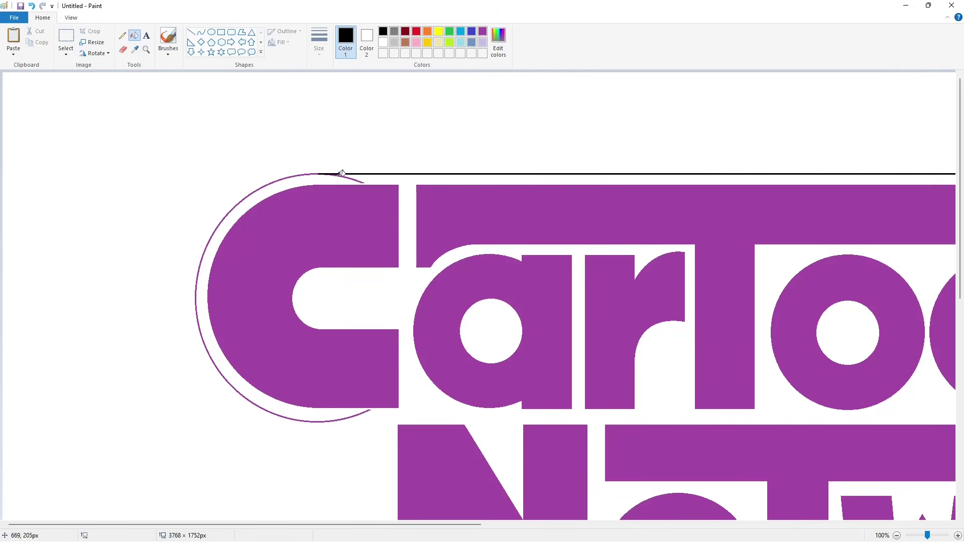
left_click(338, 175)
Step: Draw a black diagonal line beside the lower N, and place a copy of it from the circle outline's lower curve toward the N
left_click(896, 535)
left_click(190, 33)
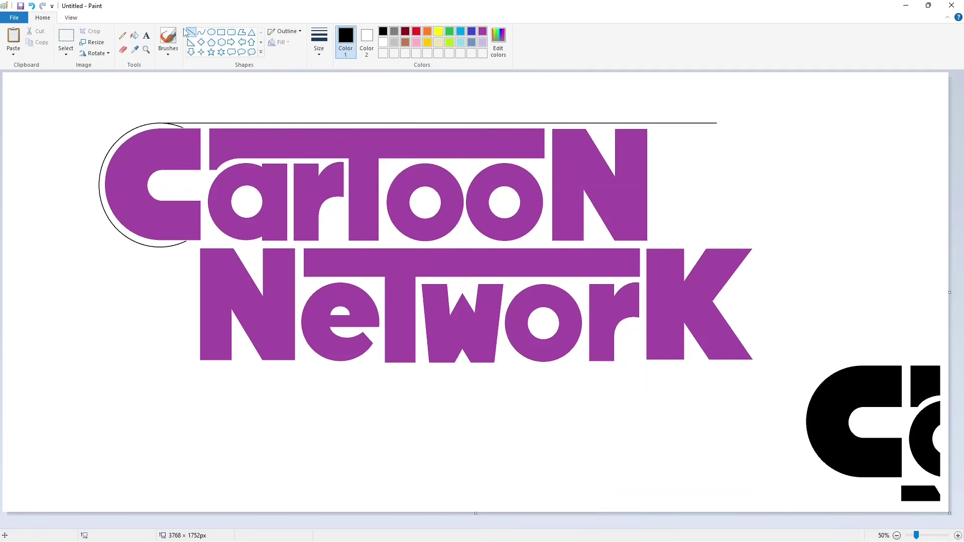
mouse_move(128, 235)
left_mouse_down()
mouse_move(173, 275)
mouse_move(198, 278)
mouse_move(110, 314)
left_mouse_up()
left_click(66, 37)
left_click_drag(41, 268, 141, 356)
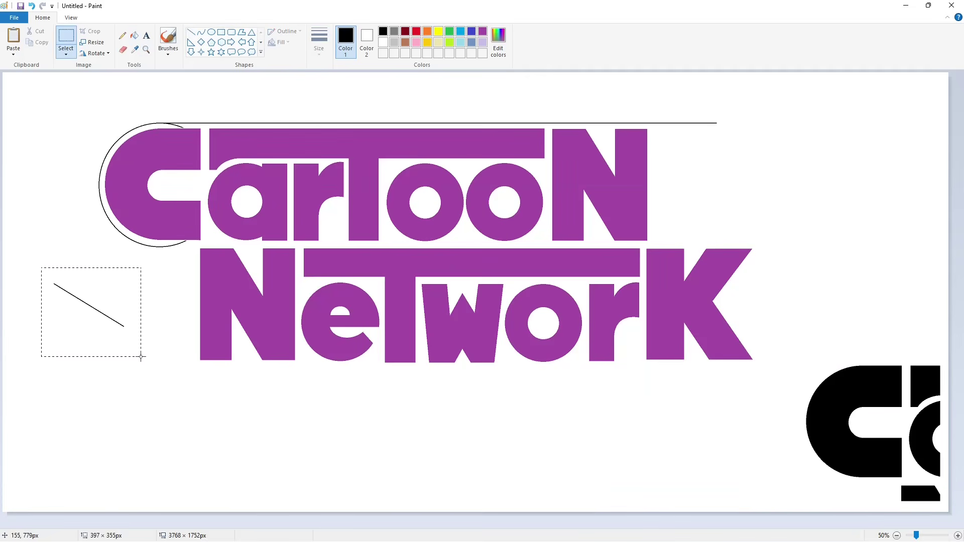
key("ctrl+c")
scroll(232, 185, "up", 1, "ctrl")
key("ctrl+v")
left_click_drag(120, 132, 341, 316)
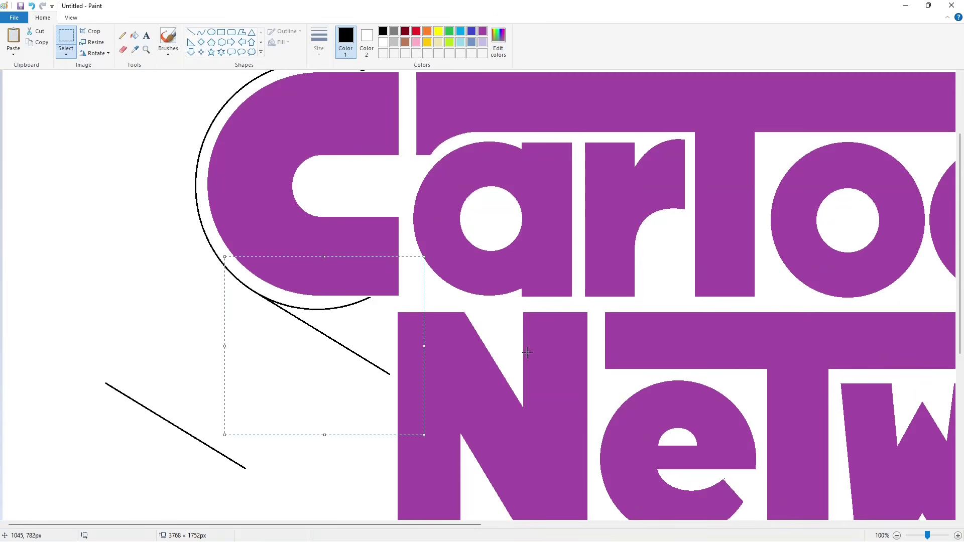
Step: Draw black border lines beside the lower N, below the lower row, and vertically about 1317 px beyond the K
scroll(527, 352, "down", 1, "ctrl")
left_click(191, 32)
mouse_move(194, 268)
left_mouse_down()
mouse_move(194, 440)
mouse_move(566, 441)
mouse_move(792, 430)
mouse_move(787, 158)
left_mouse_up()
key("ctrl+z")
left_click_drag(787, 430, 783, 99)
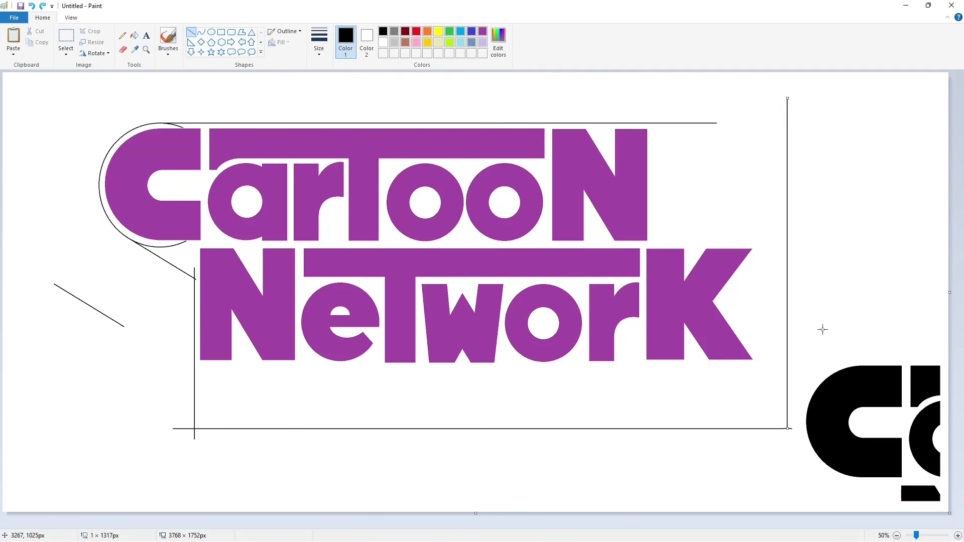
Step: Extend the upper border line about 353 px so it crosses the vertical border beyond the K
left_click(957, 535)
mouse_move(449, 524)
left_mouse_down()
mouse_move(650, 500)
mouse_move(862, 502)
left_mouse_up()
left_click_drag(592, 174, 769, 173)
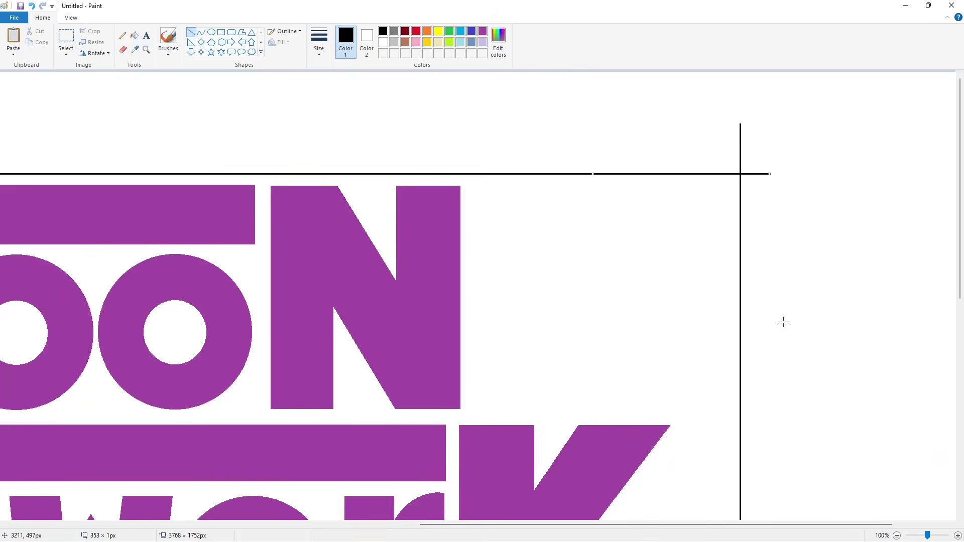
Step: Fill the backdrop and the holes of the second upper o, lower o, e and first upper o black
left_click(897, 535)
left_click(134, 35)
left_click(482, 391)
left_click(504, 203)
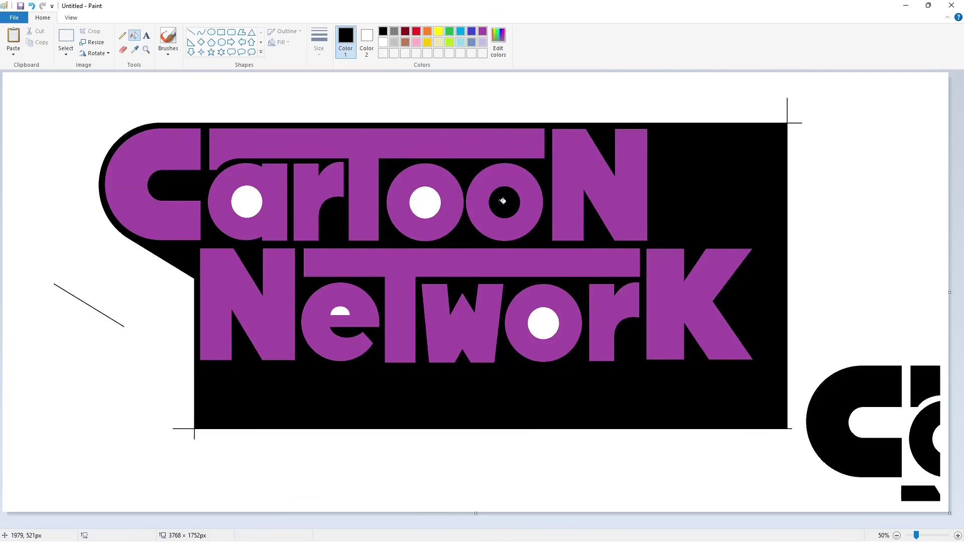
left_click(543, 323)
left_click(340, 311)
left_click(425, 203)
Step: Recolour the backdrop lavender, and fill the stray diagonal line and the leftover black letter pieces white
left_click(482, 43)
left_click(465, 168)
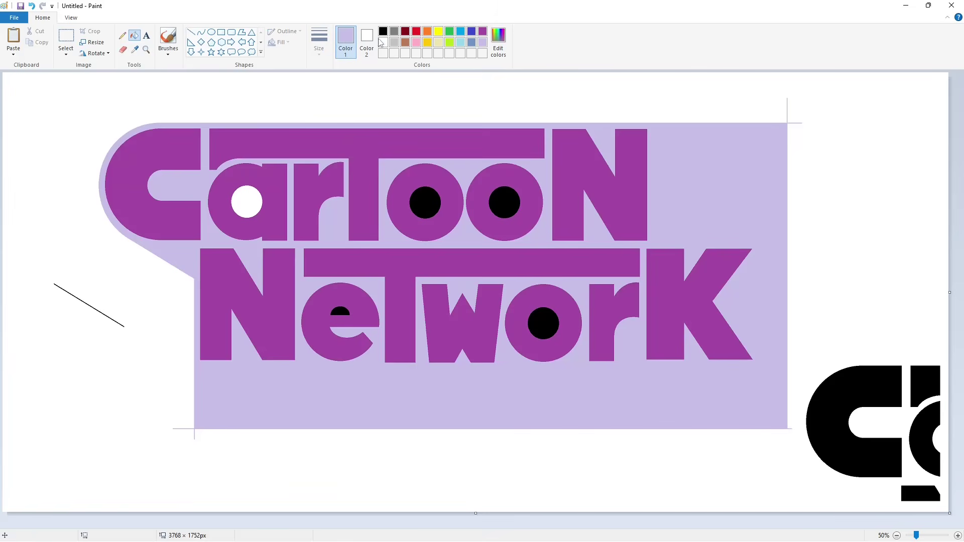
left_click(381, 41)
left_click(123, 326)
left_click(815, 435)
left_click(924, 386)
left_click(926, 418)
left_click(915, 492)
Step: Draw white diagonals across the backdrop's lower-left and upper-right corners, and outline a notch above the upper N with dark red lines
left_click(191, 32)
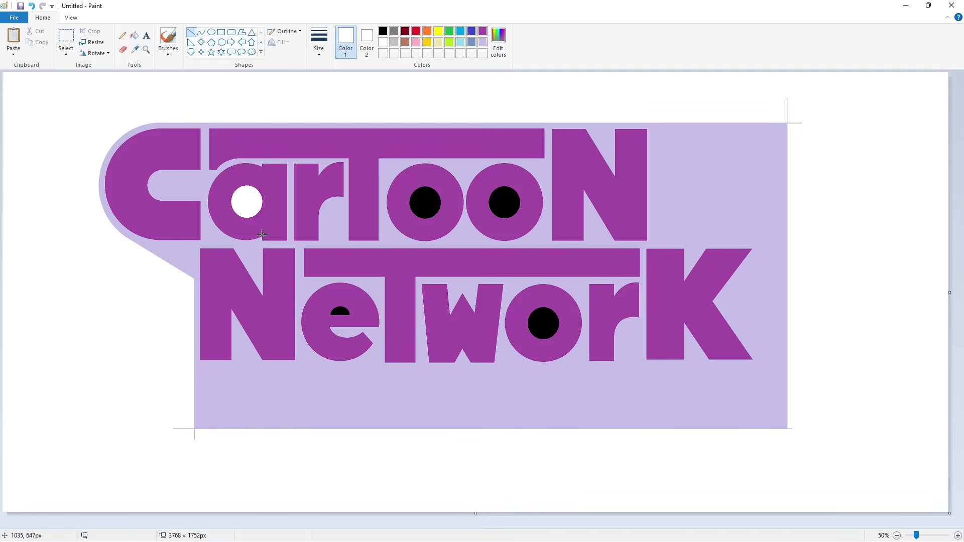
left_click_drag(301, 436, 183, 357)
left_click_drag(791, 207, 622, 101)
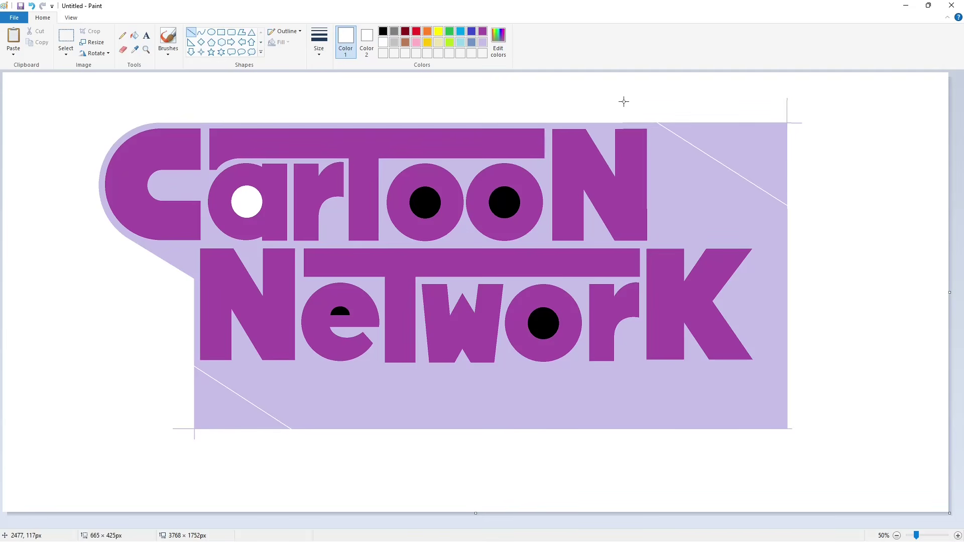
left_click(405, 31)
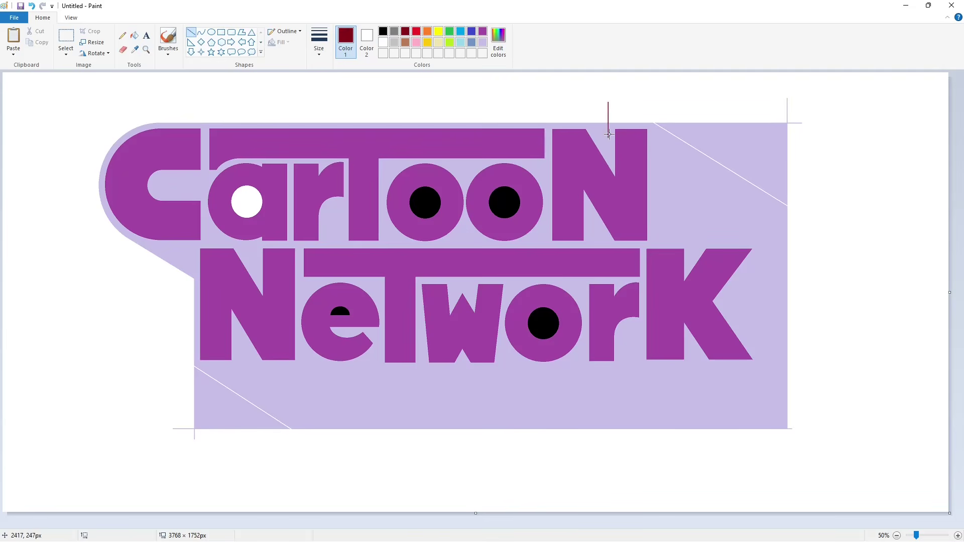
left_click_drag(608, 134, 570, 110)
Step: Remove the lower border line's overshoot beyond the backdrop's lower-right corner with a vertical white line and white fill
left_click(957, 536)
scroll(602, 451, "down", 10)
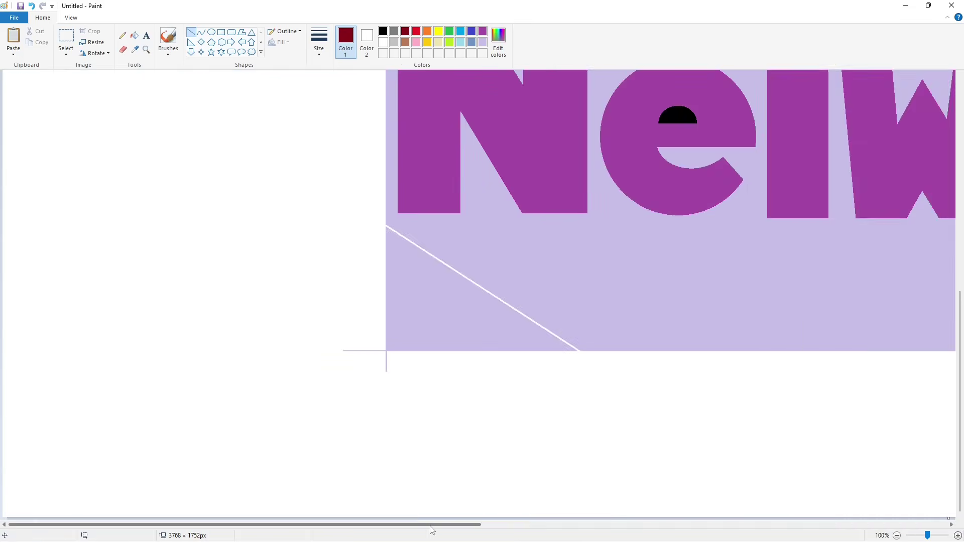
left_click_drag(429, 525, 864, 525)
left_click(383, 42)
left_click_drag(693, 323, 693, 381)
left_click(134, 35)
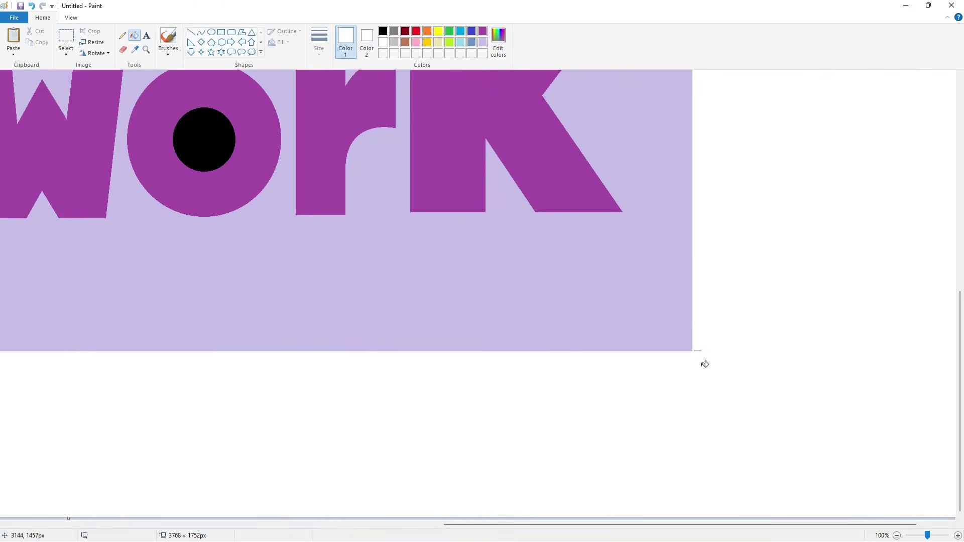
Step: Fill the notch above the upper N white, and cover its overshooting tip with a lavender line about 18 px long
scroll(718, 376, "up", 6)
left_click(333, 171)
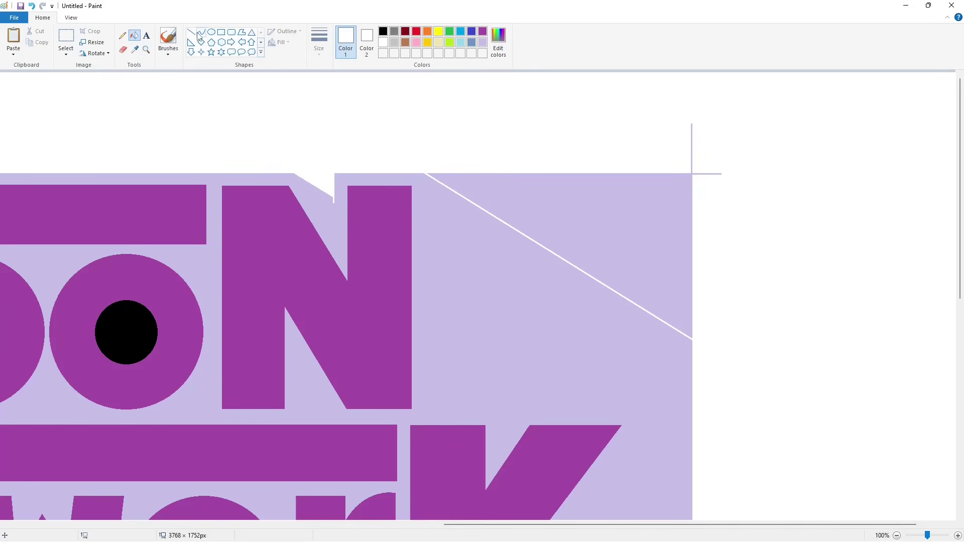
left_click(191, 33)
left_click(318, 43)
left_click(338, 110)
left_click(482, 42)
left_click_drag(327, 197, 337, 203)
left_click(376, 198)
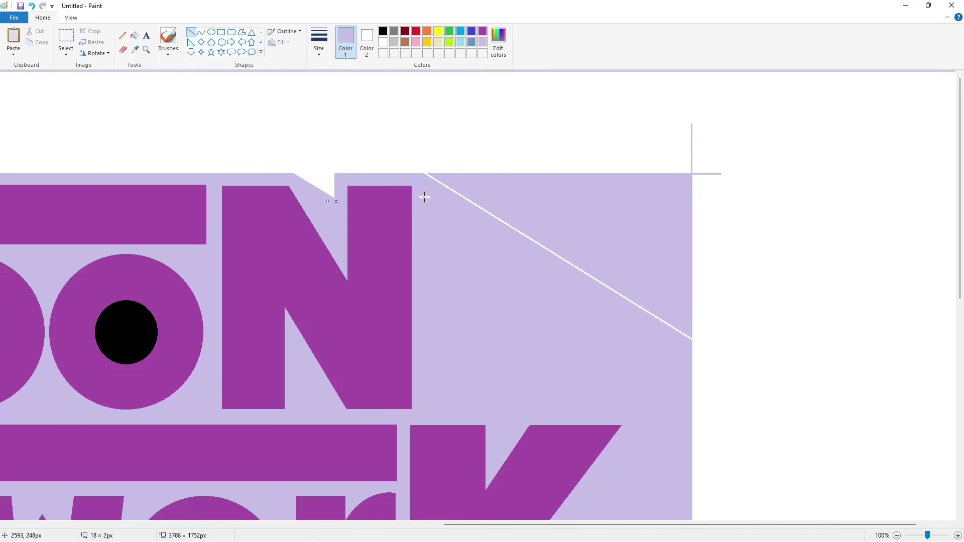
Step: Fill the lavender backdrop between the two white diagonals black
scroll(542, 300, "down", 3)
left_click(897, 535)
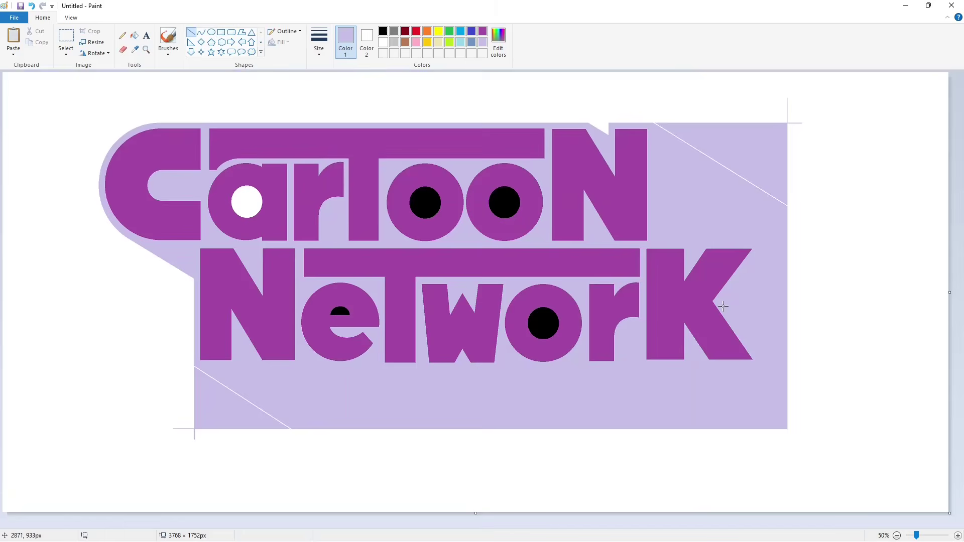
left_click(134, 35)
left_click(383, 31)
left_click(391, 167)
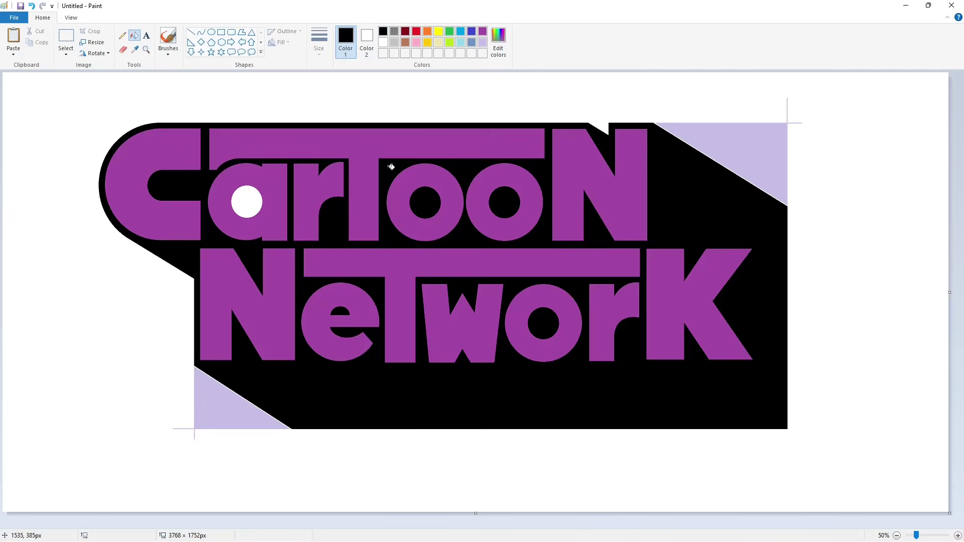
Step: Fill the two cut-off lavender corners white, and fill the hole of the letter a black
left_click(383, 42)
left_click(734, 140)
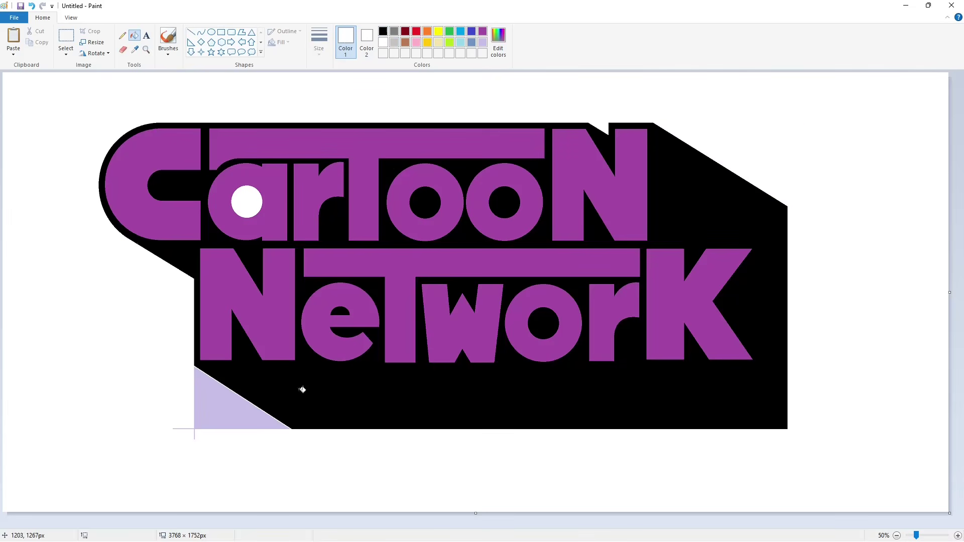
left_click(238, 404)
left_click(383, 31)
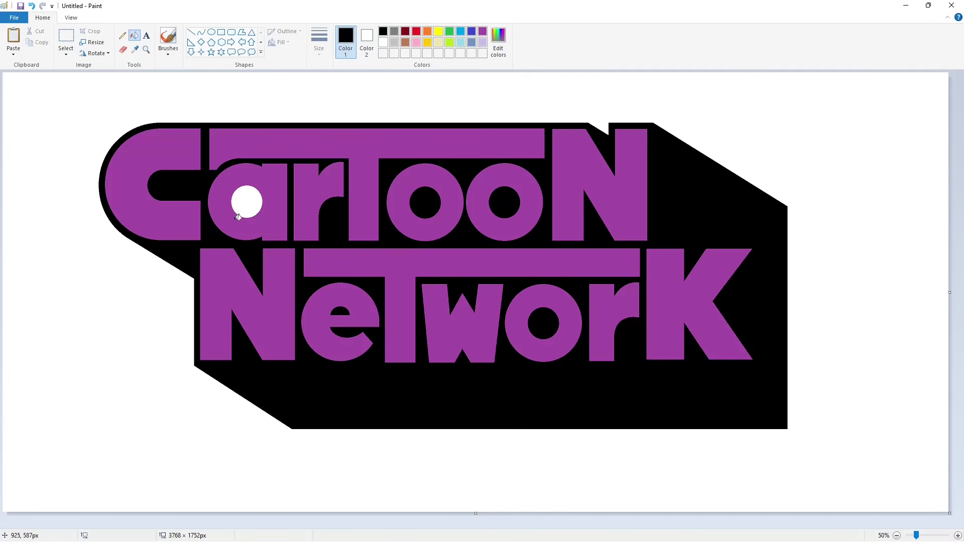
left_click(246, 204)
Step: Recolour all the purple letters of the upper row "CarTooN" white
left_click(383, 42)
left_click(189, 173)
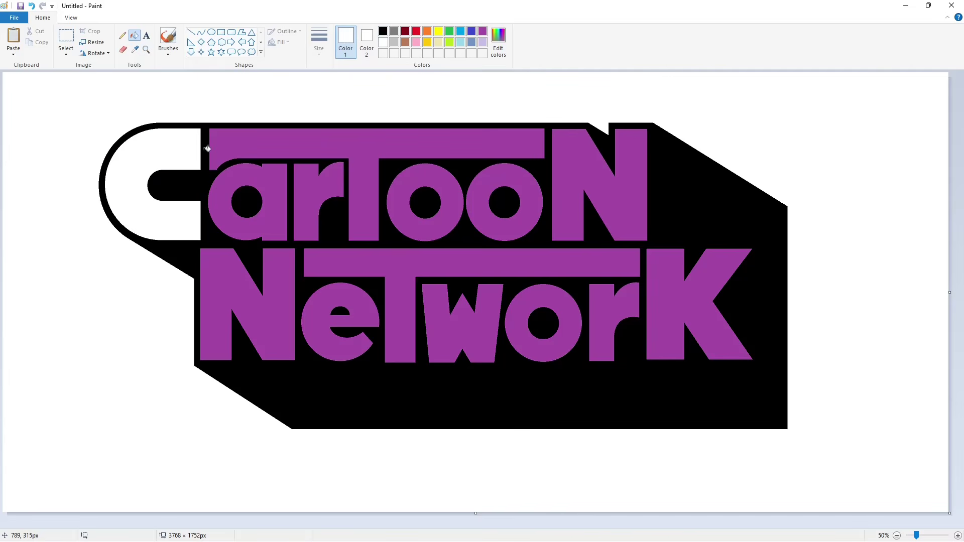
left_click(272, 175)
left_click(308, 178)
left_click(355, 144)
left_click(392, 179)
left_click(486, 204)
left_click(566, 206)
Step: Recolour all the purple letters of the lower row "NeTworK" white
left_click(294, 301)
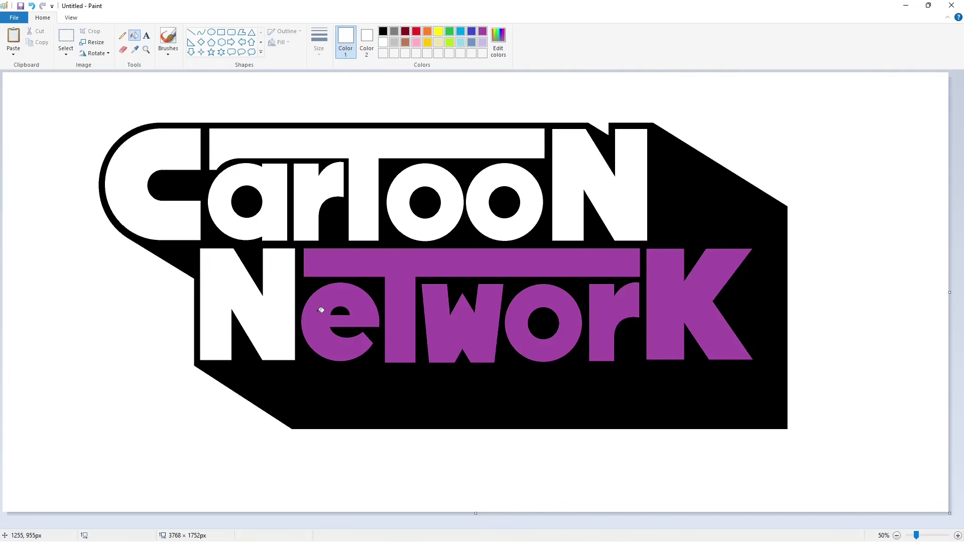
left_click(320, 310)
left_click(393, 322)
left_click(470, 331)
left_click(517, 334)
left_click(605, 331)
left_click(679, 318)
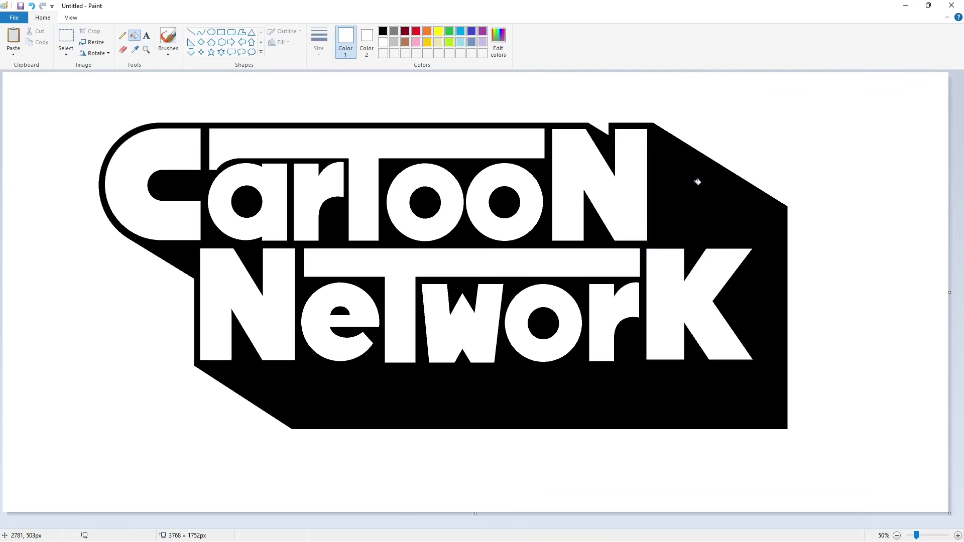